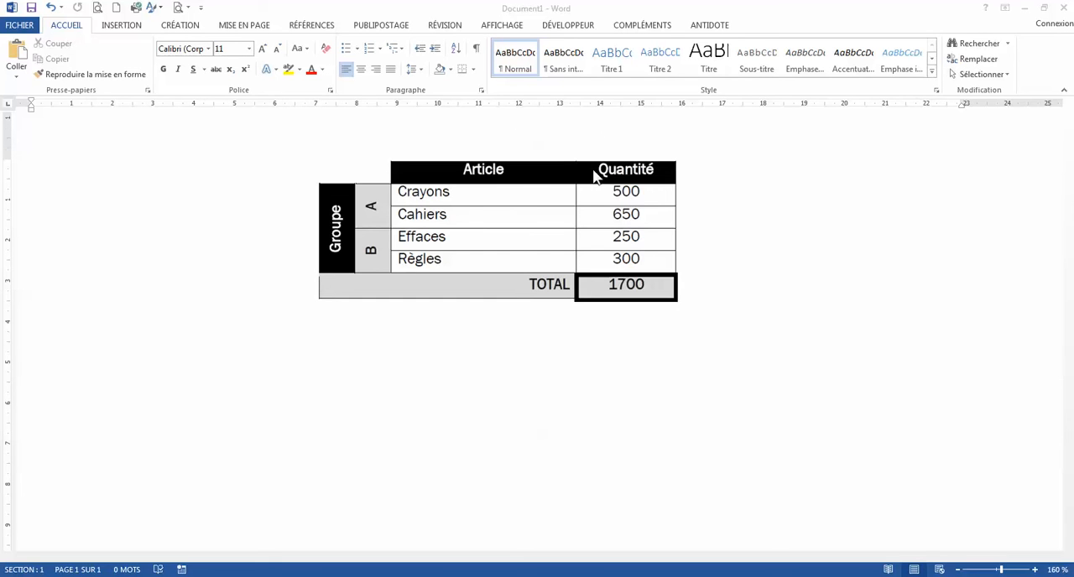
Insert a table with four columns and six rows below the sample table image.
click(499, 207)
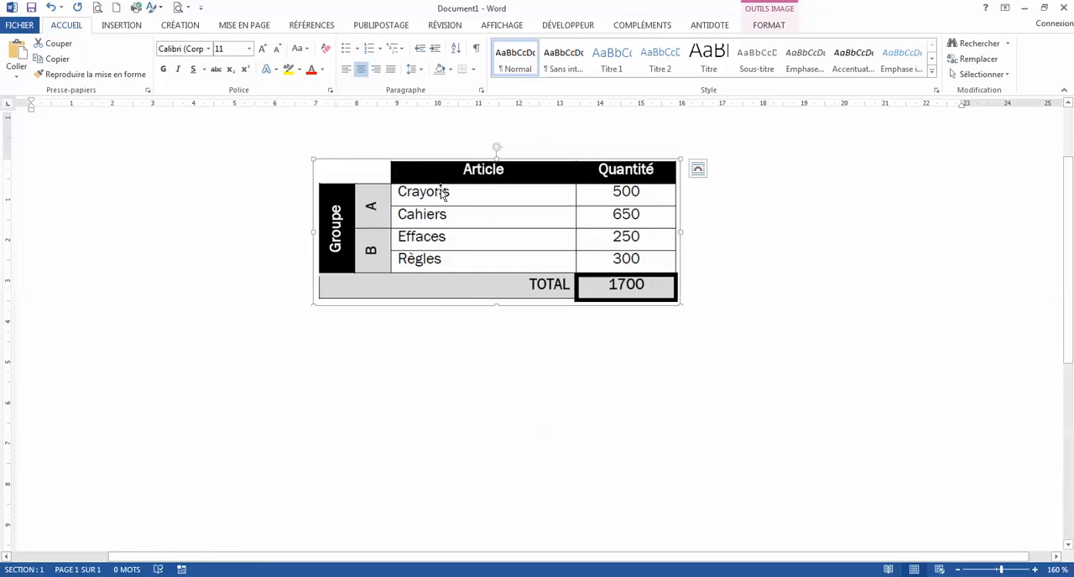
click(261, 352)
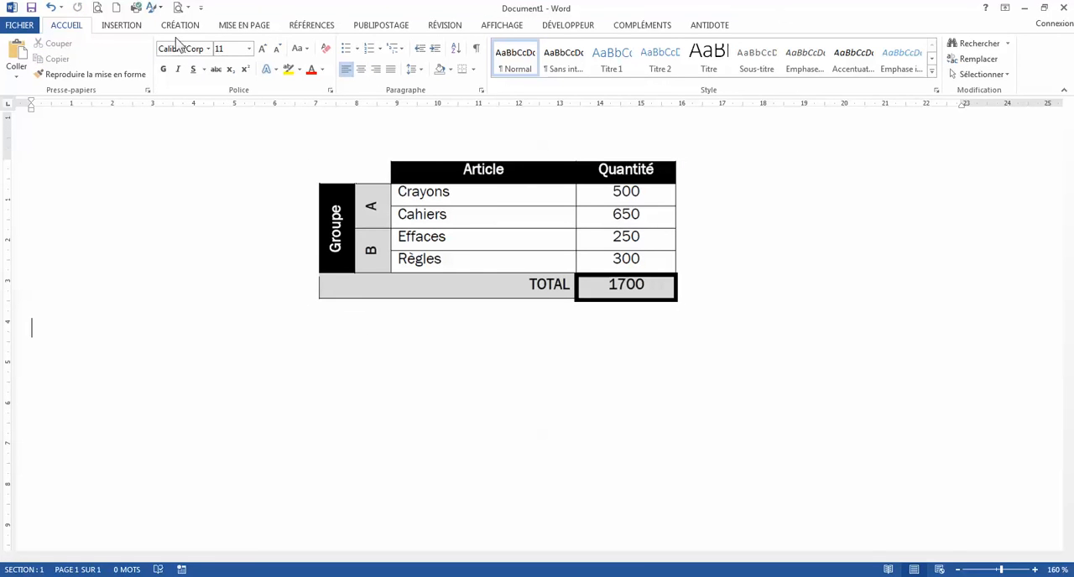
click(134, 26)
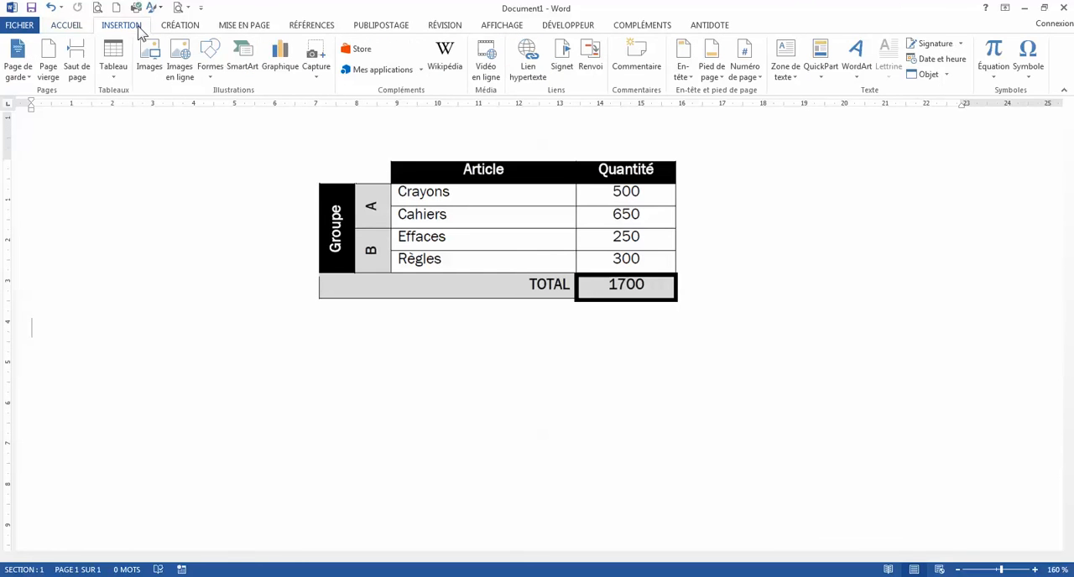
click(117, 84)
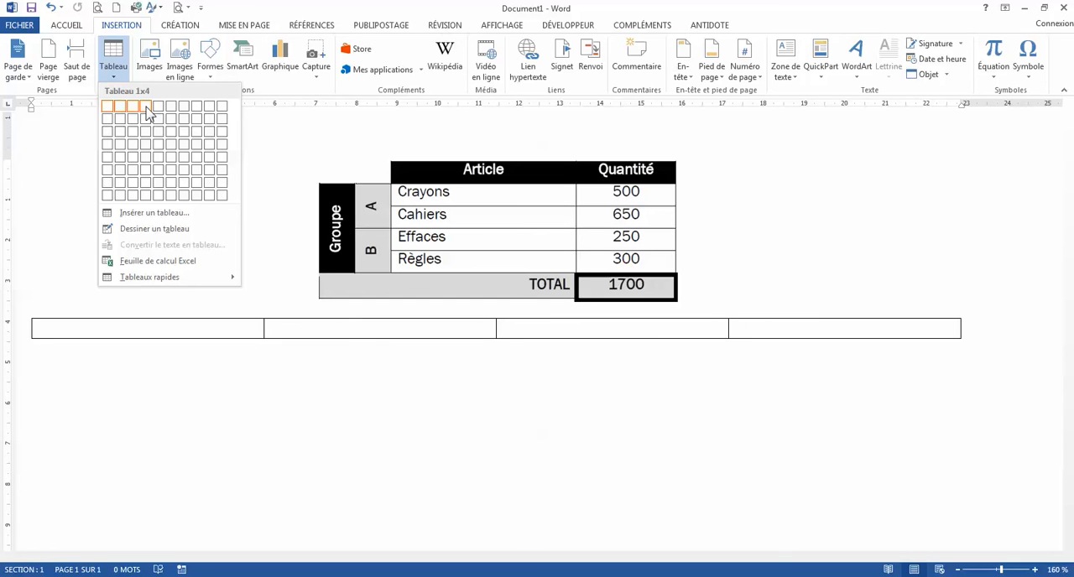
click(148, 172)
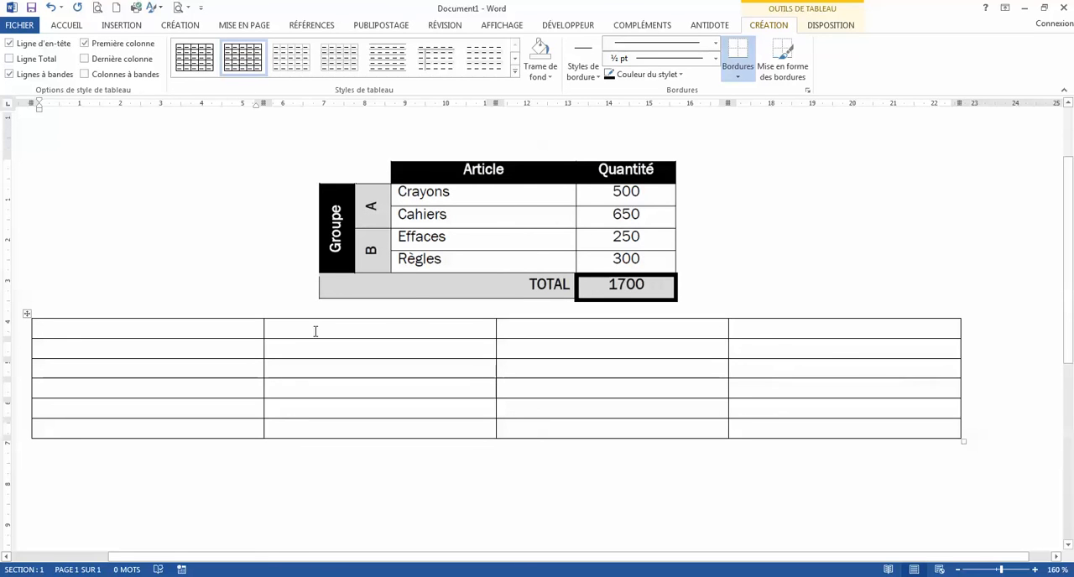
Narrow the new table's first two columns to about 1.24 cm each, the third to about 4.5 cm and the fourth to about 2 cm.
drag(260, 337, 82, 338)
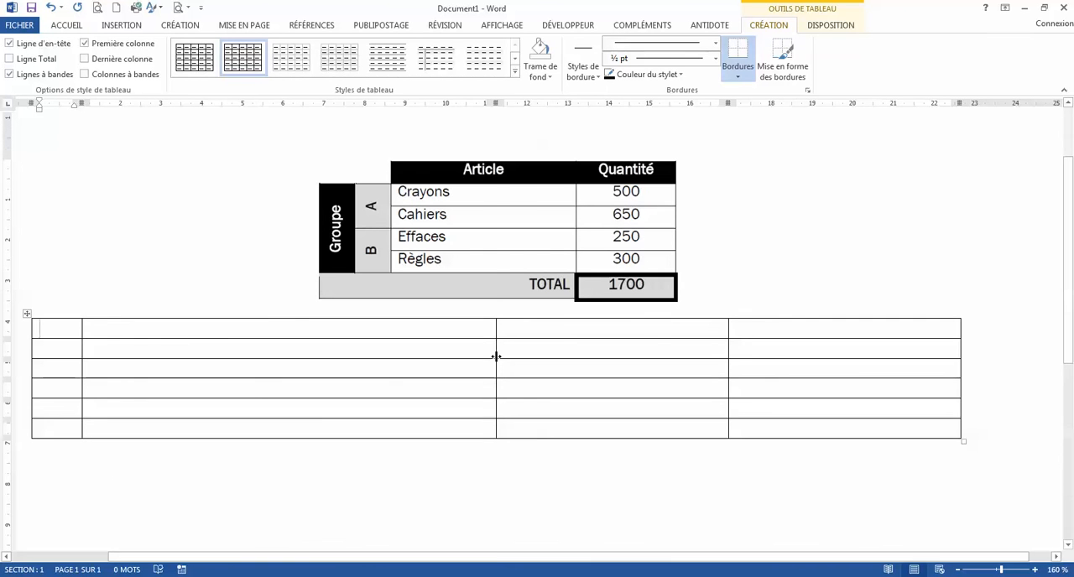
drag(496, 361, 132, 387)
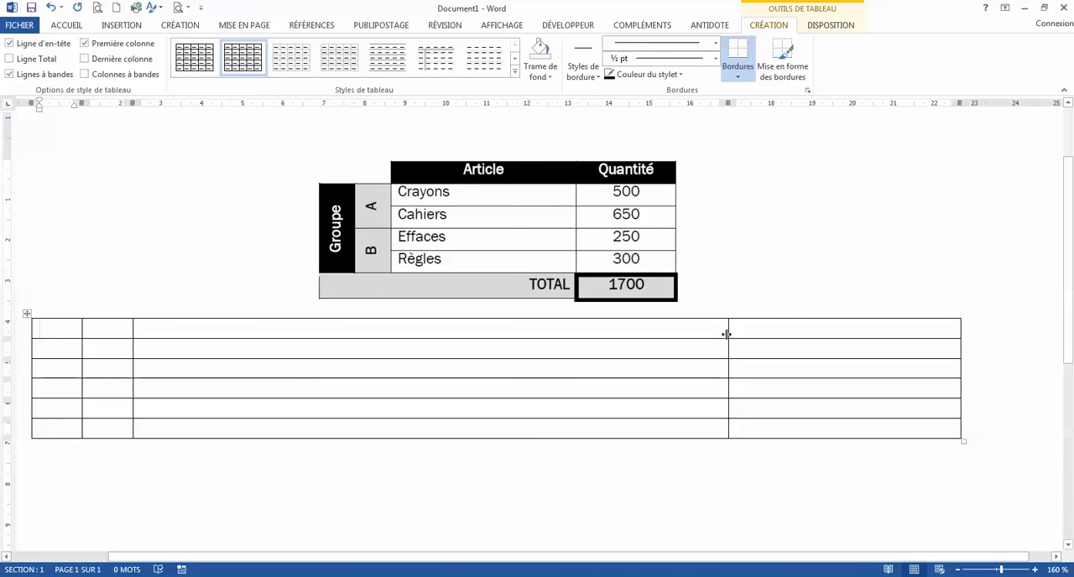
drag(726, 334, 316, 332)
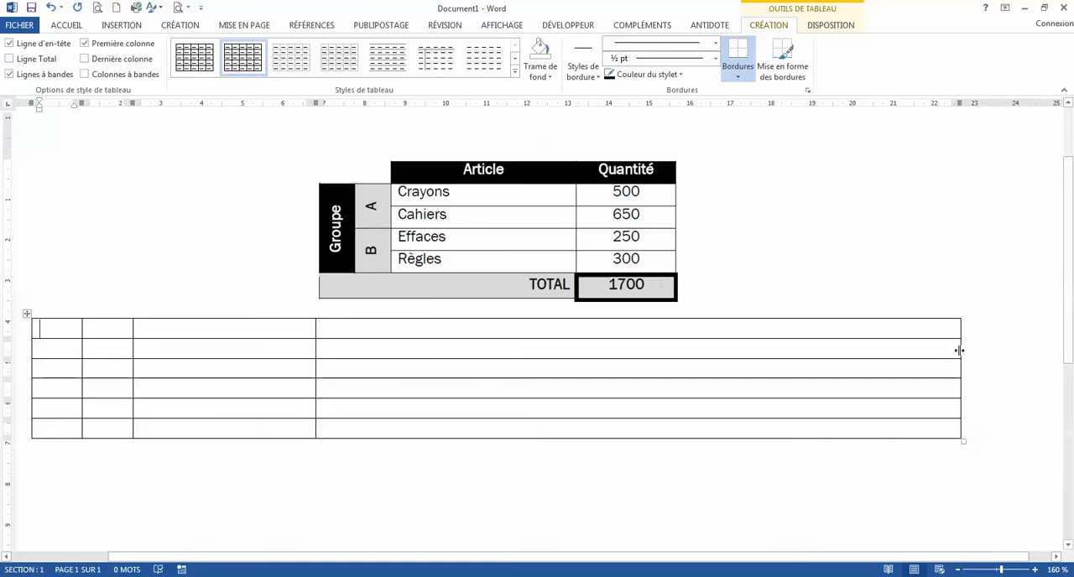
drag(962, 353, 402, 374)
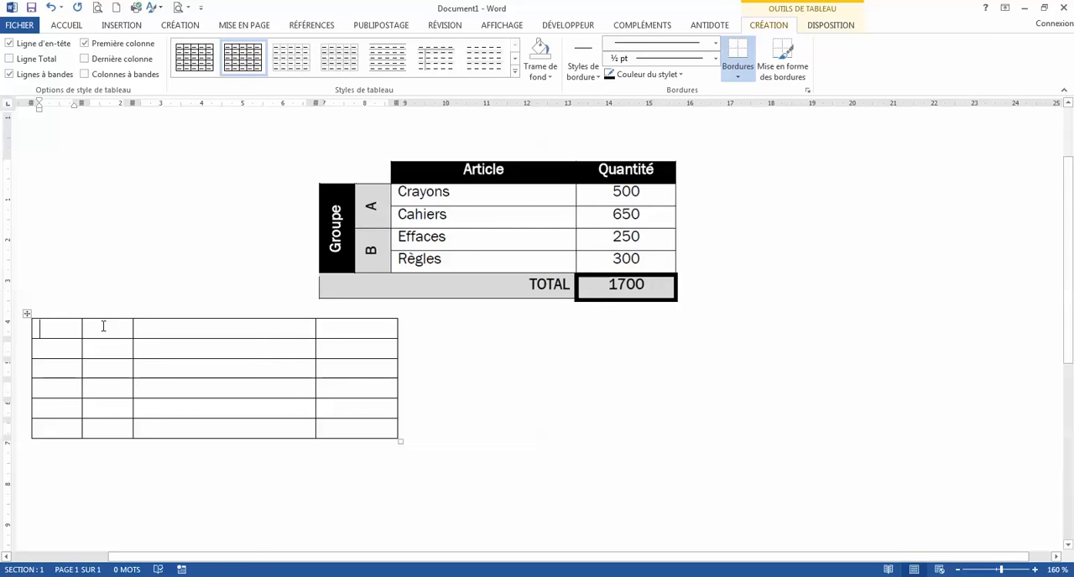
Merge the first two cells of the new table's top row.
drag(103, 326, 79, 323)
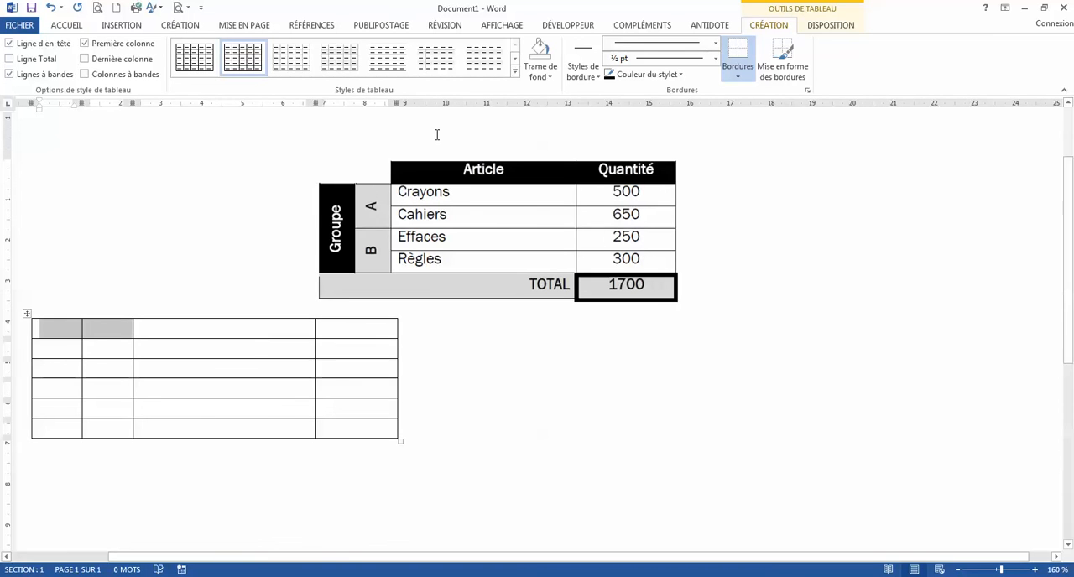
click(830, 25)
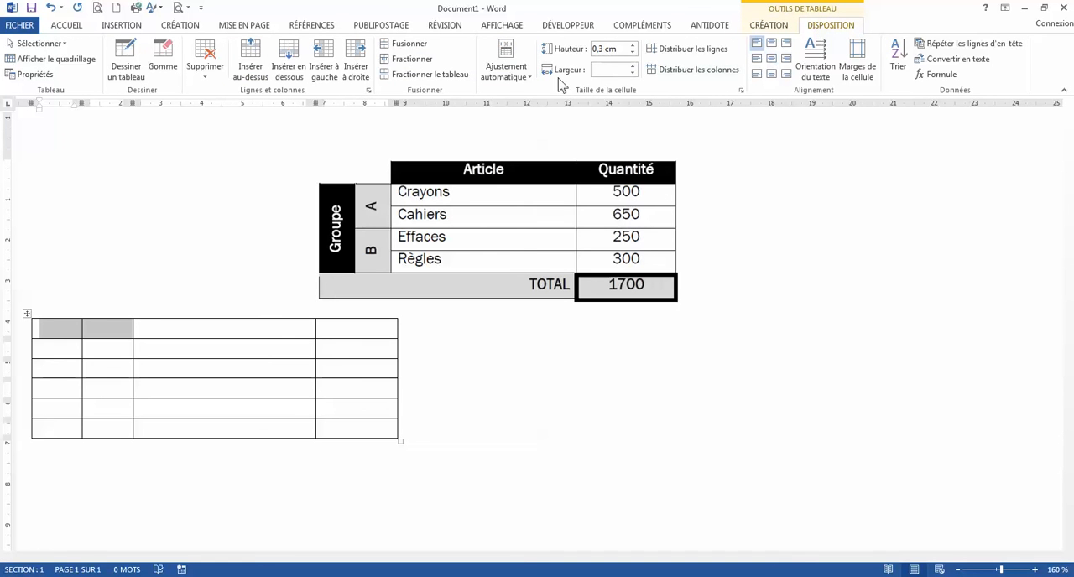
click(410, 46)
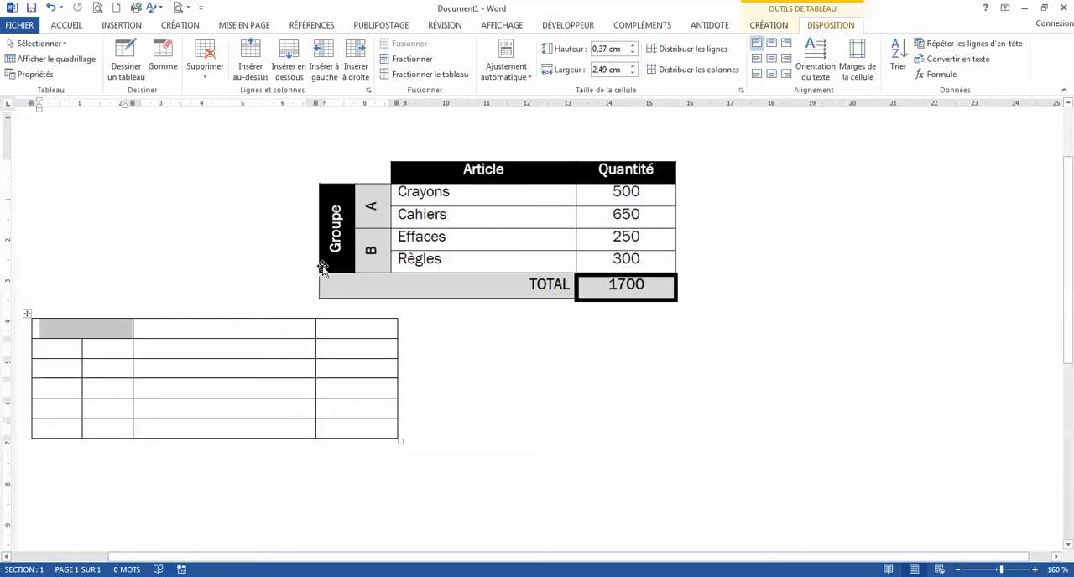
Remove the top and left borders of the merged corner cell using the no-border pen style.
click(780, 26)
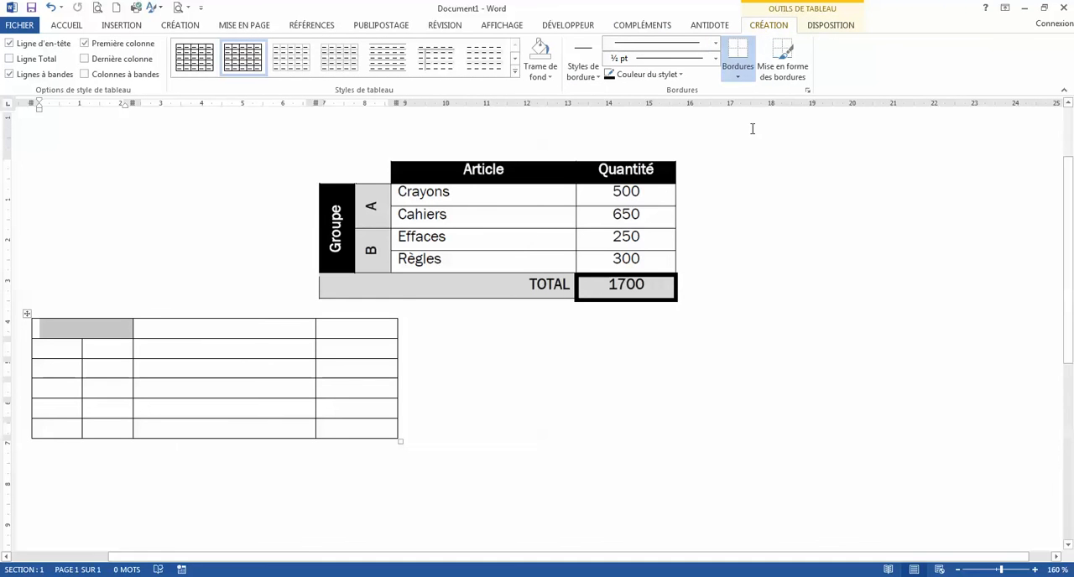
click(716, 47)
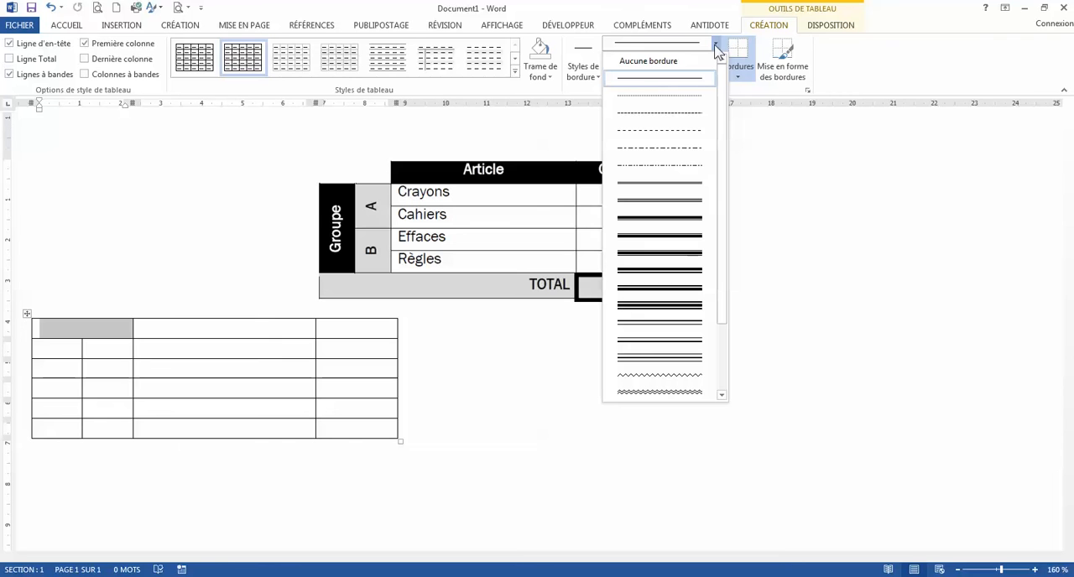
click(687, 60)
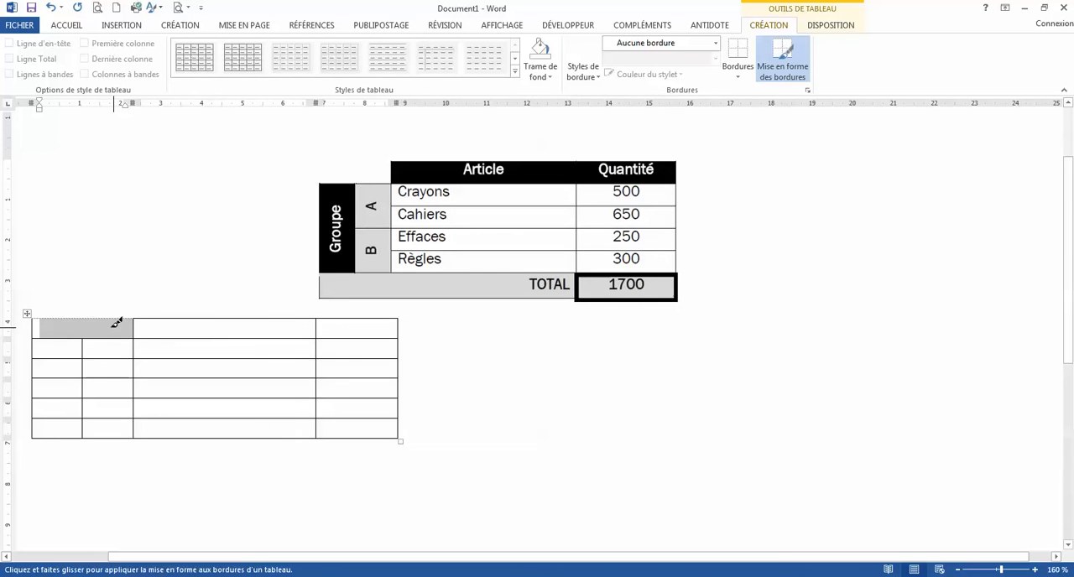
click(39, 324)
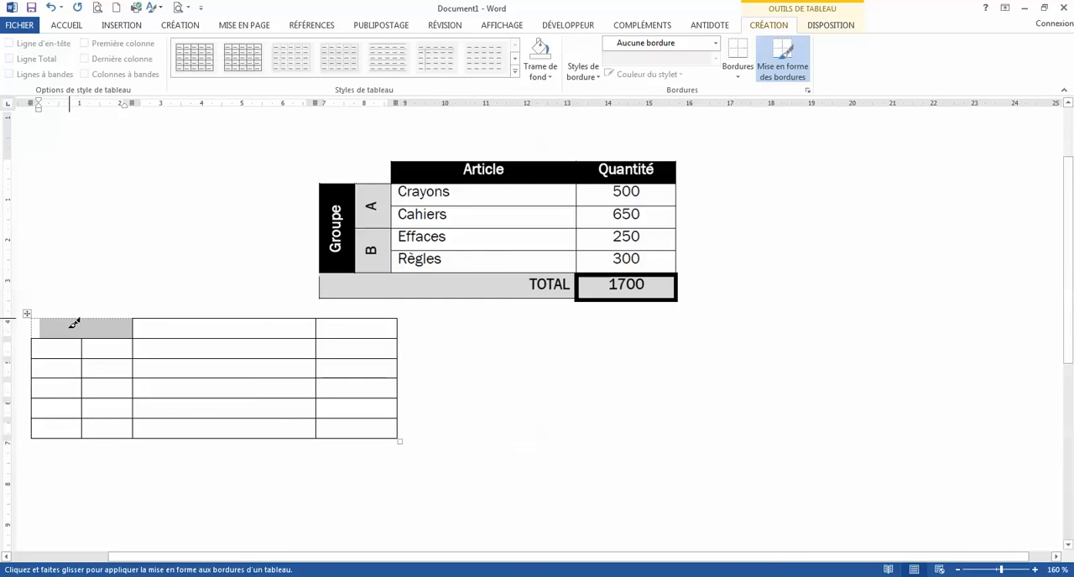
Hide the table gridlines so the borderless corner cell shows no dotted outline.
click(831, 25)
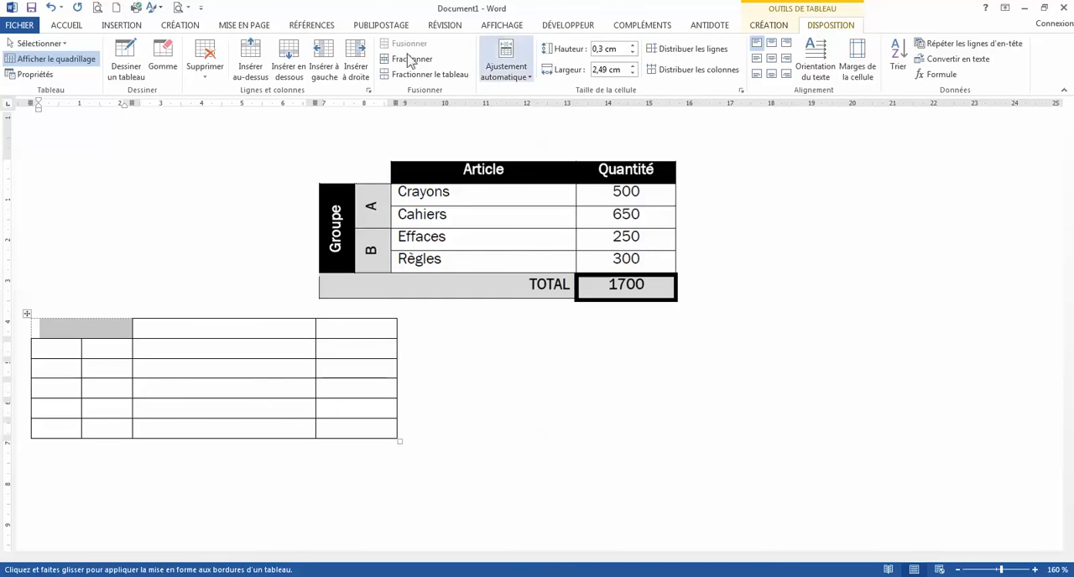
click(73, 66)
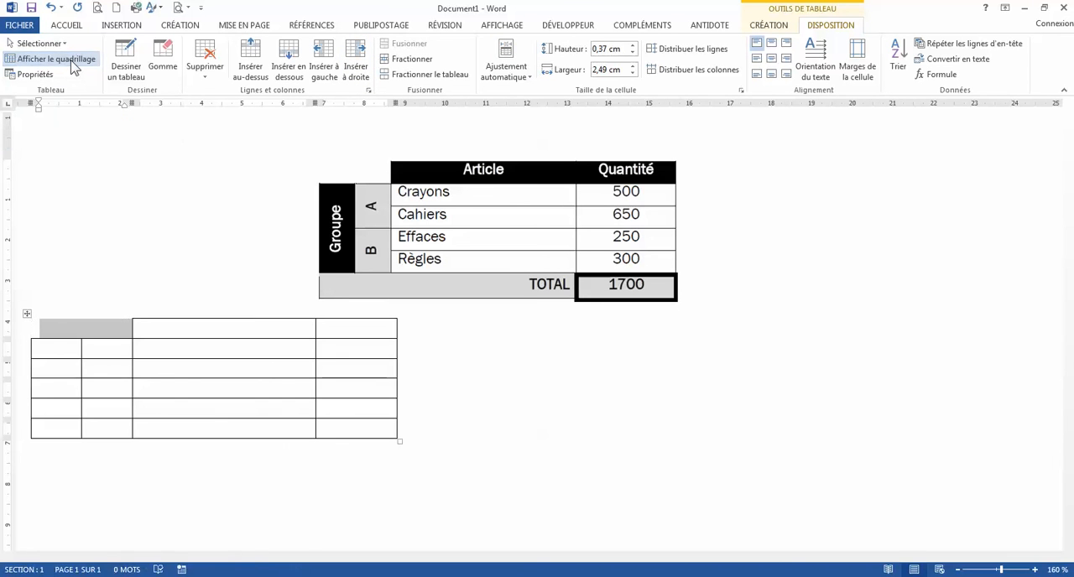
click(92, 337)
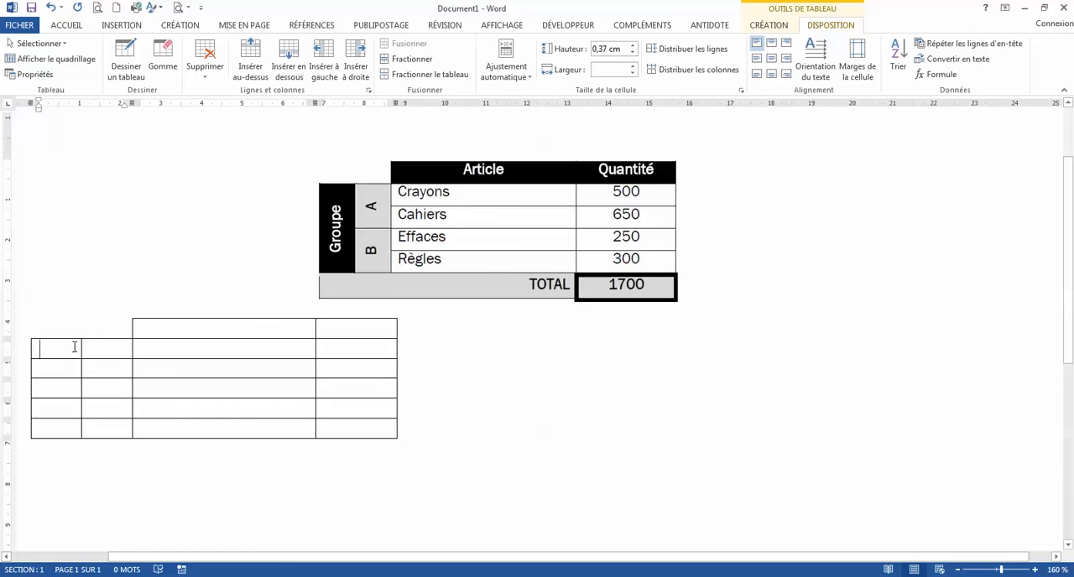
Merge the first column's cells in rows two to five and enter "Groupe" with the text running upward.
drag(76, 345, 73, 409)
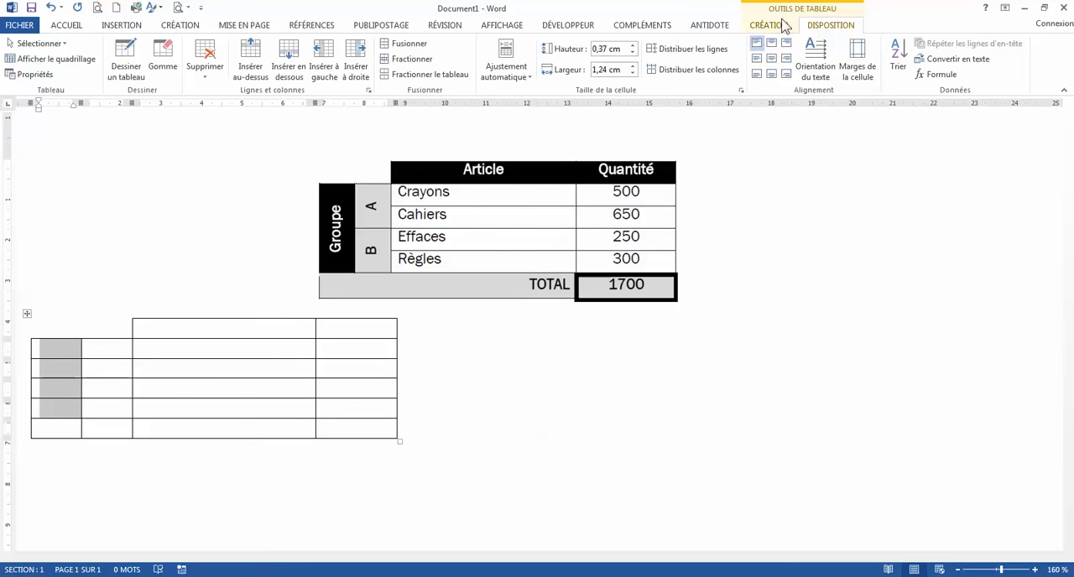
click(409, 45)
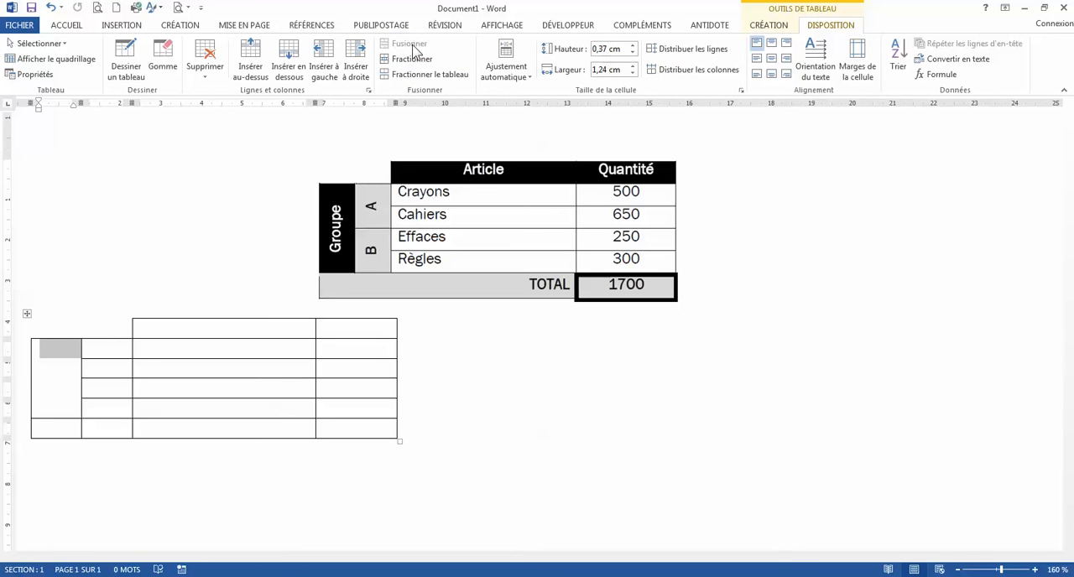
text(Groupe)
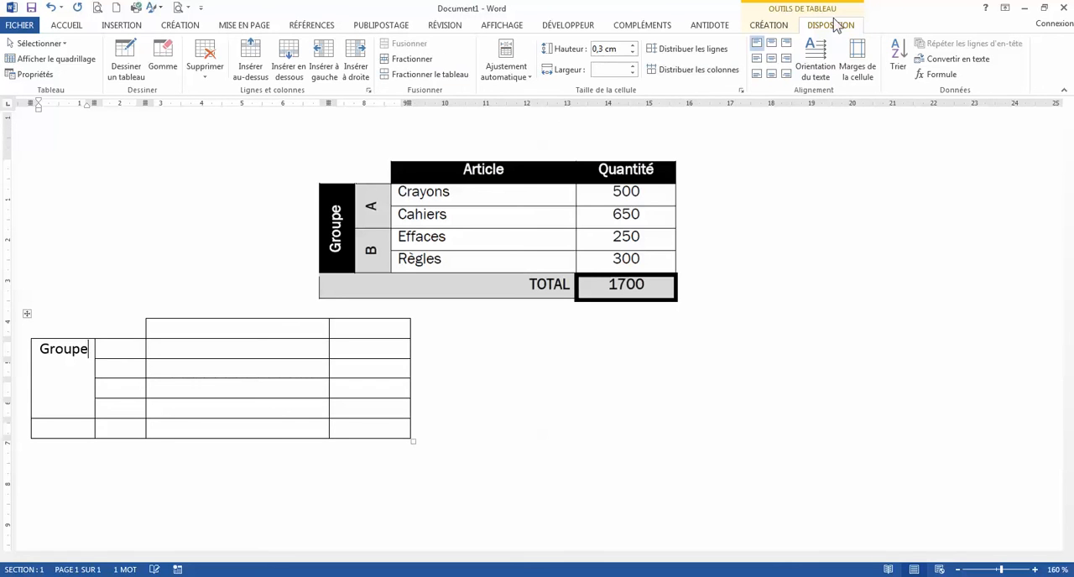
click(818, 61)
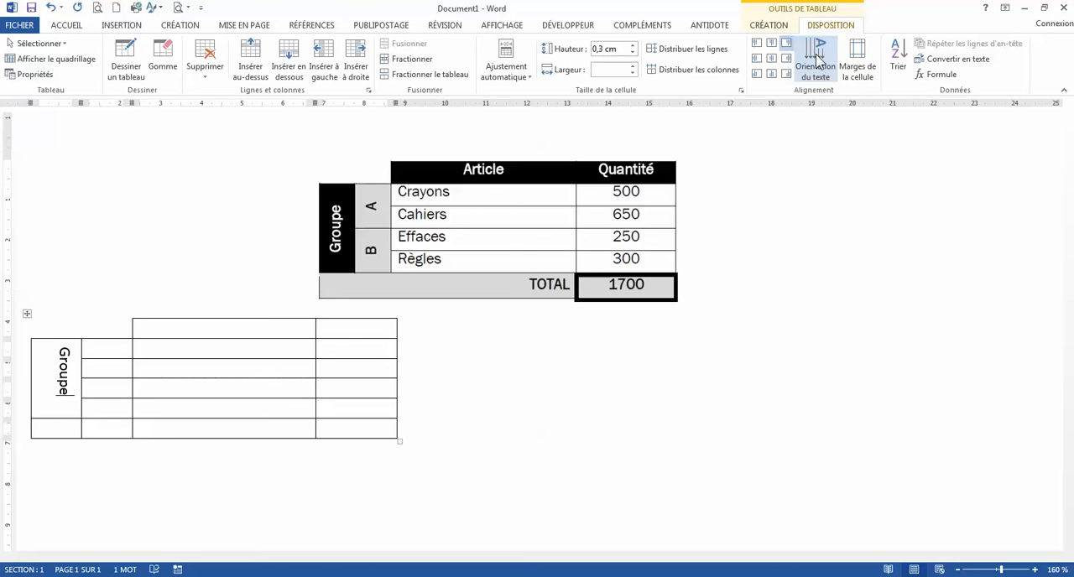
click(819, 61)
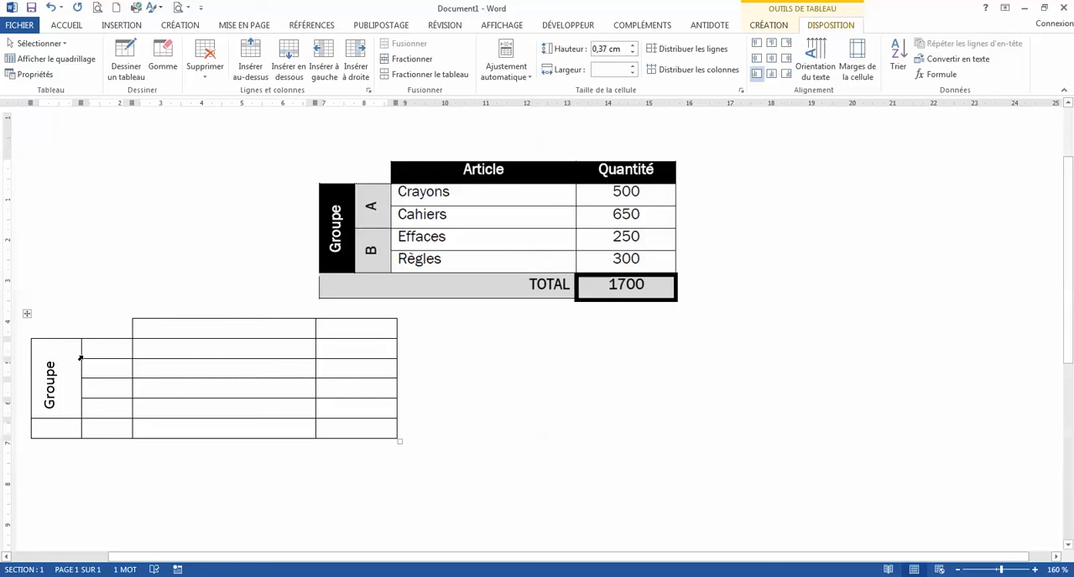
Narrow the Groupe column to 1 cm and centre its text horizontally and vertically in the cell.
drag(80, 359, 69, 349)
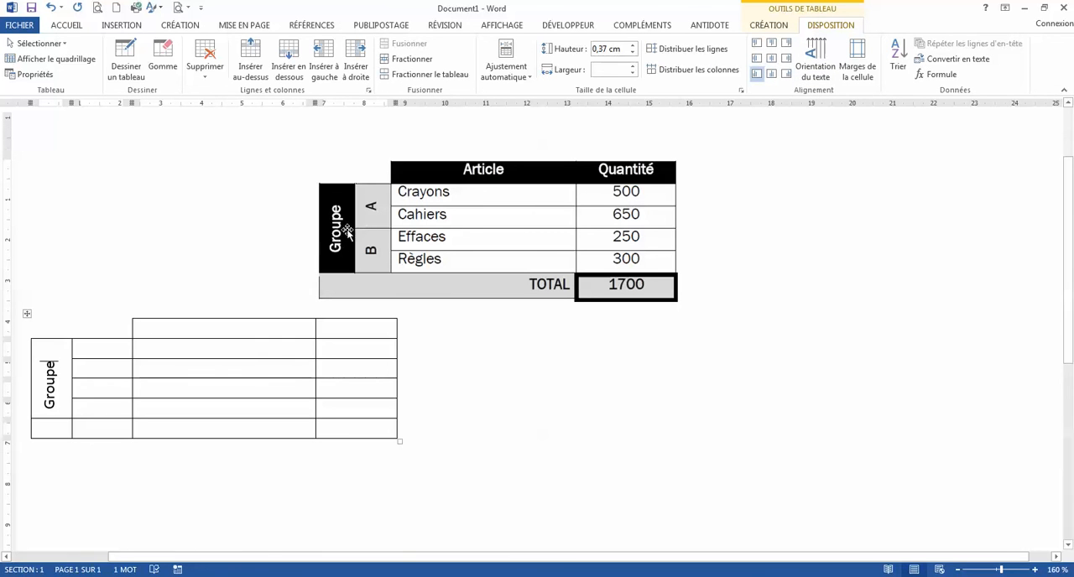
click(772, 61)
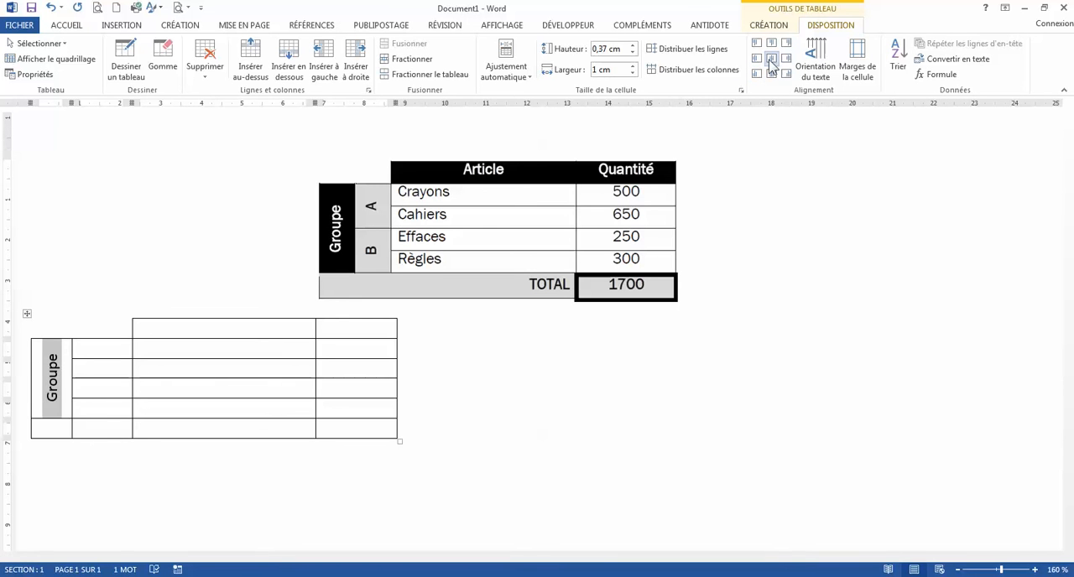
click(57, 369)
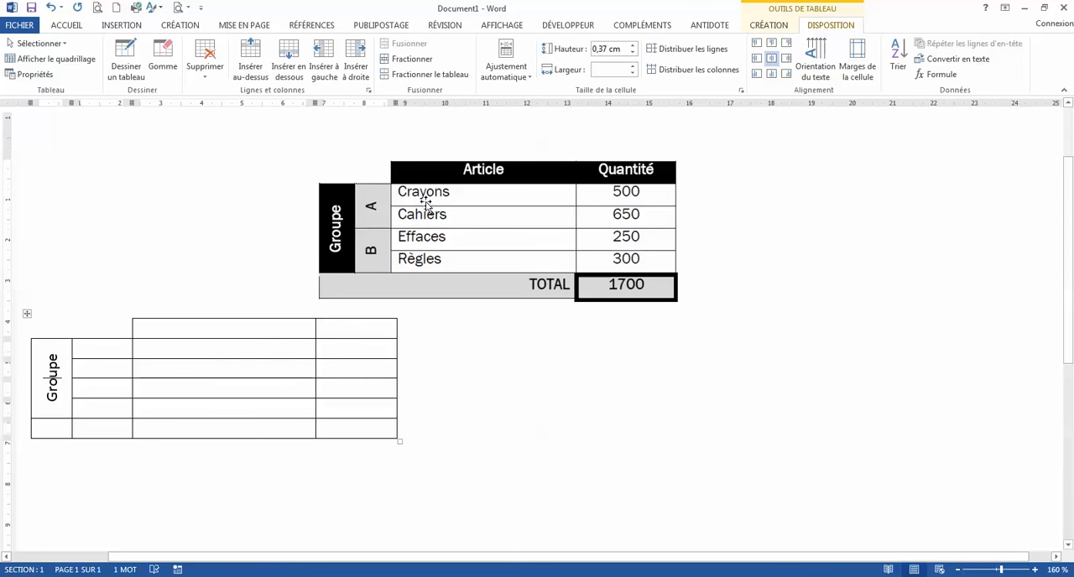
Merge the second column's cells in rows two and three and enter "A".
drag(103, 350, 106, 371)
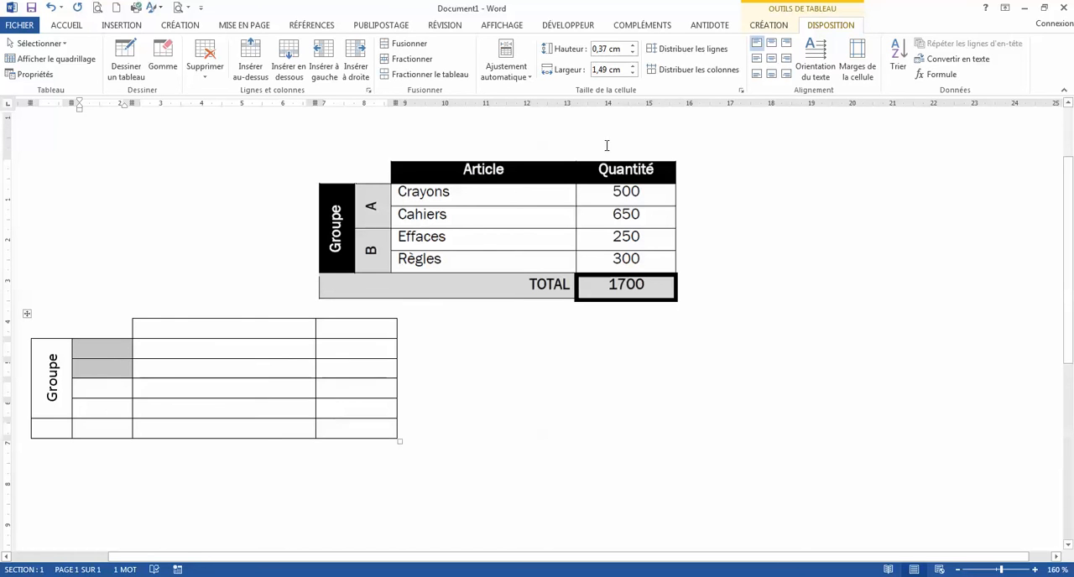
click(409, 44)
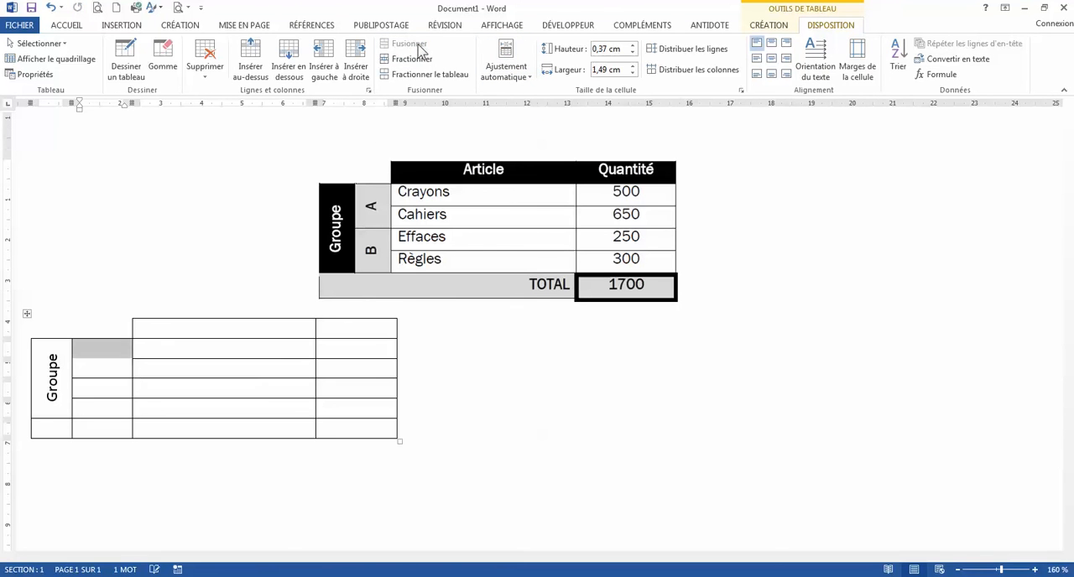
text(A)
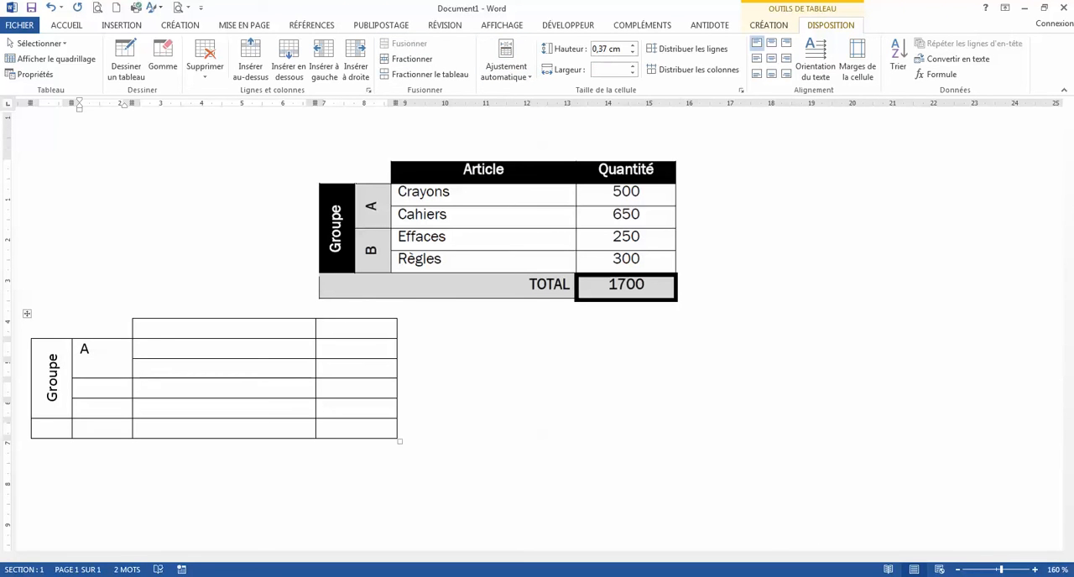
Rotate the letter A to read upward and centre it horizontally and vertically in its merged cell.
click(820, 64)
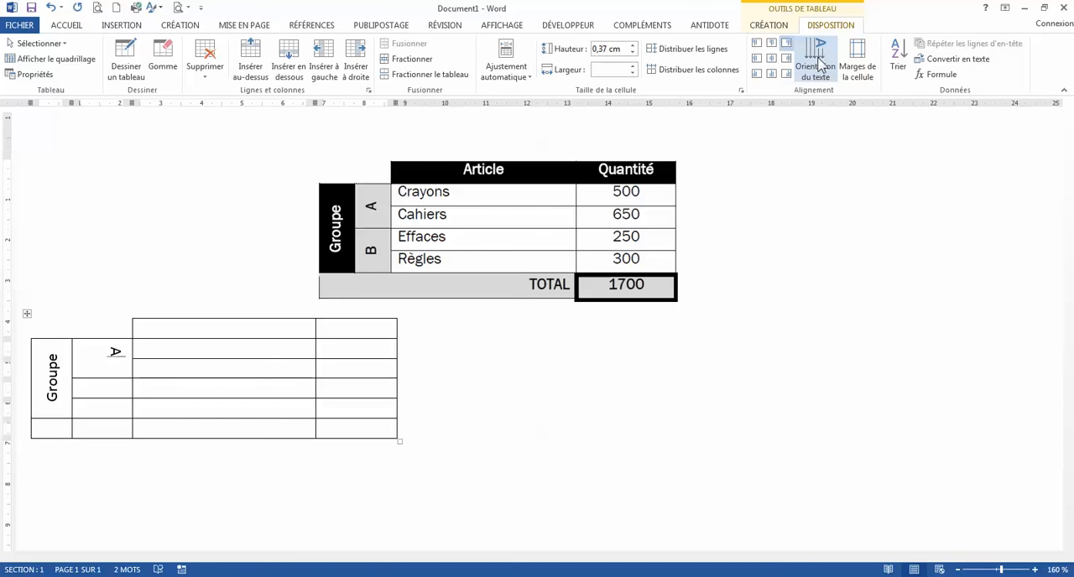
click(820, 64)
click(821, 65)
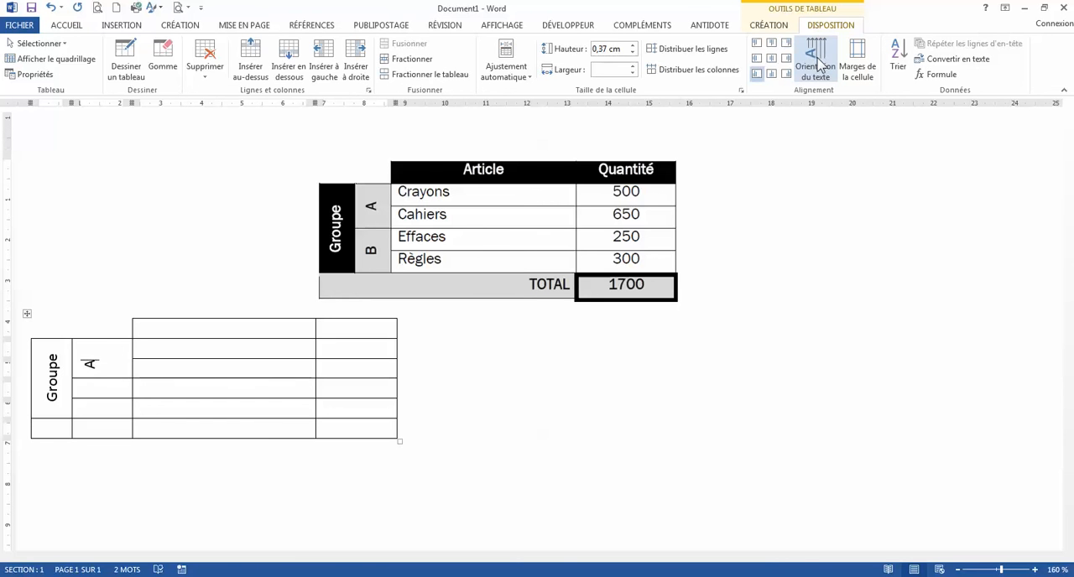
click(819, 69)
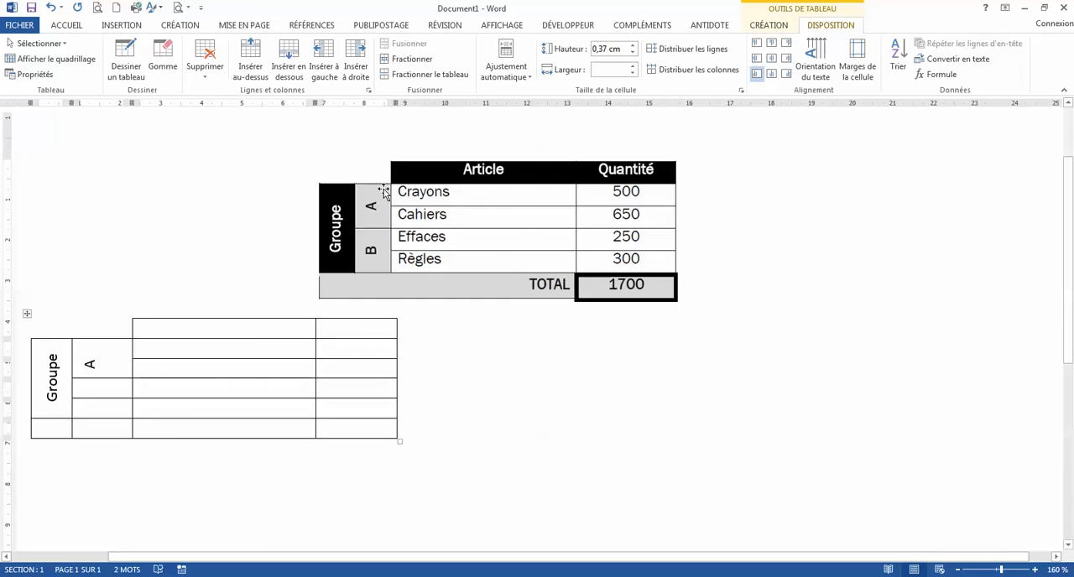
click(776, 62)
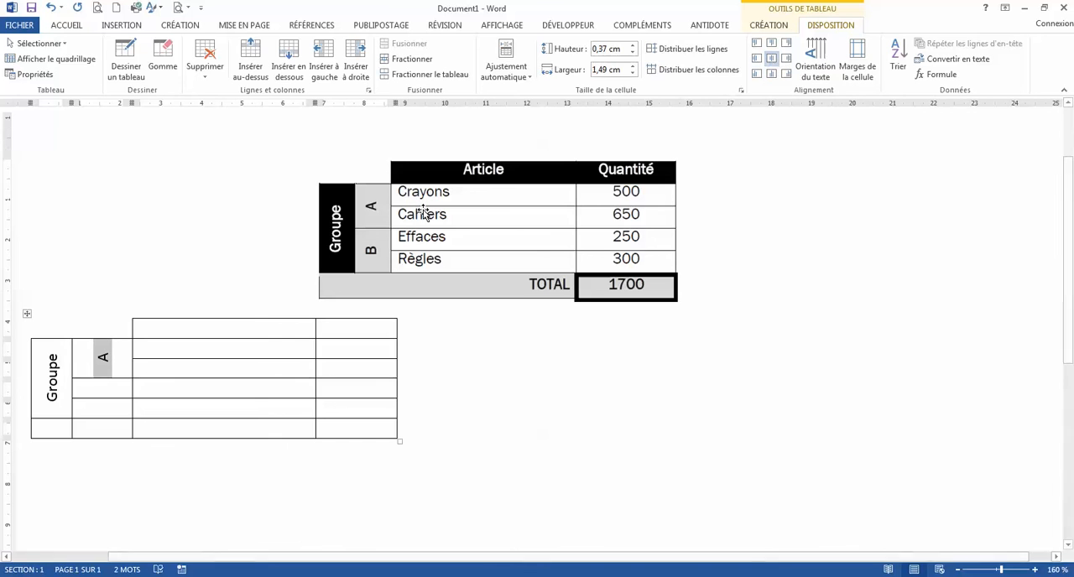
click(128, 358)
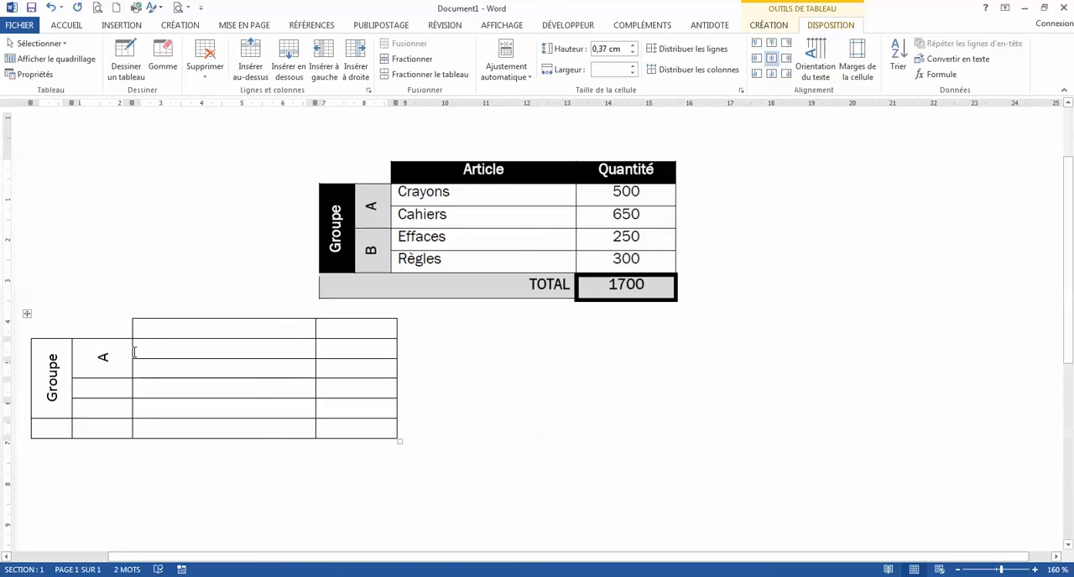
Narrow the second column to about 0.87 cm and merge its cells in rows four and five.
drag(130, 351, 106, 351)
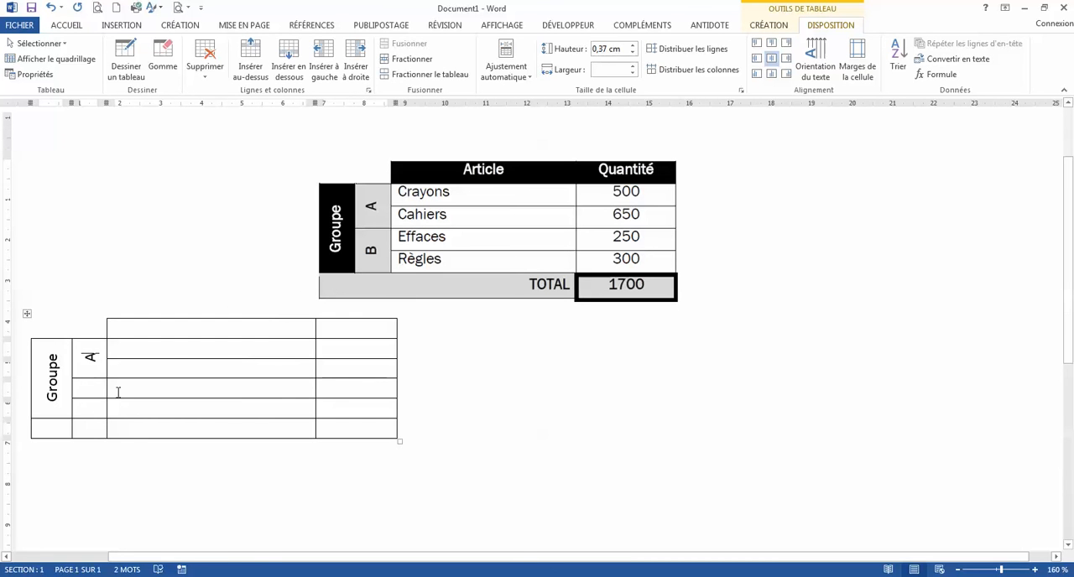
drag(94, 392, 95, 402)
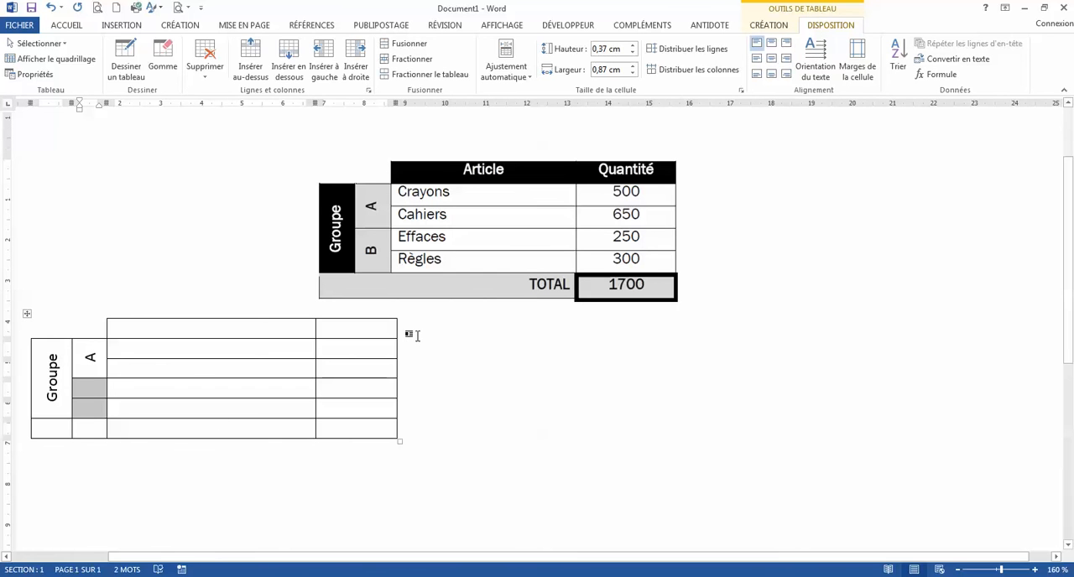
click(412, 44)
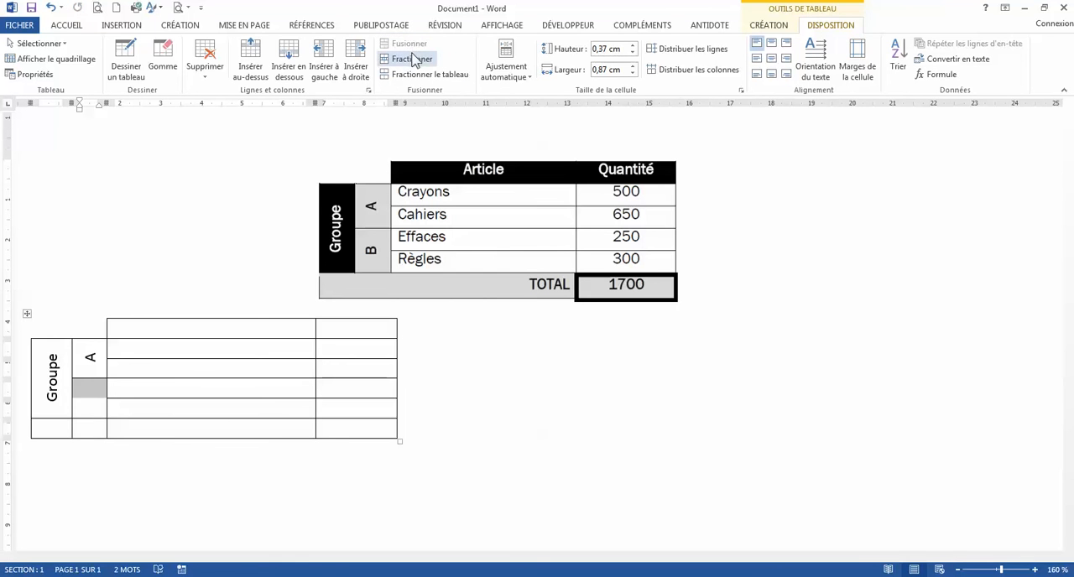
Enter "B" in the merged cell below A, rotated to read upward and centred horizontally and vertically.
text(B)
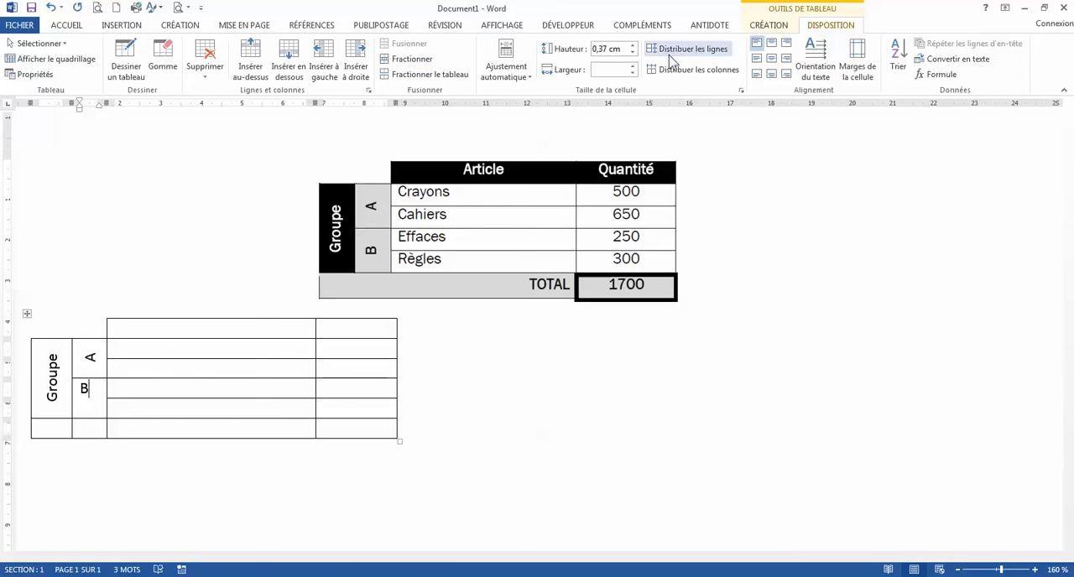
click(812, 57)
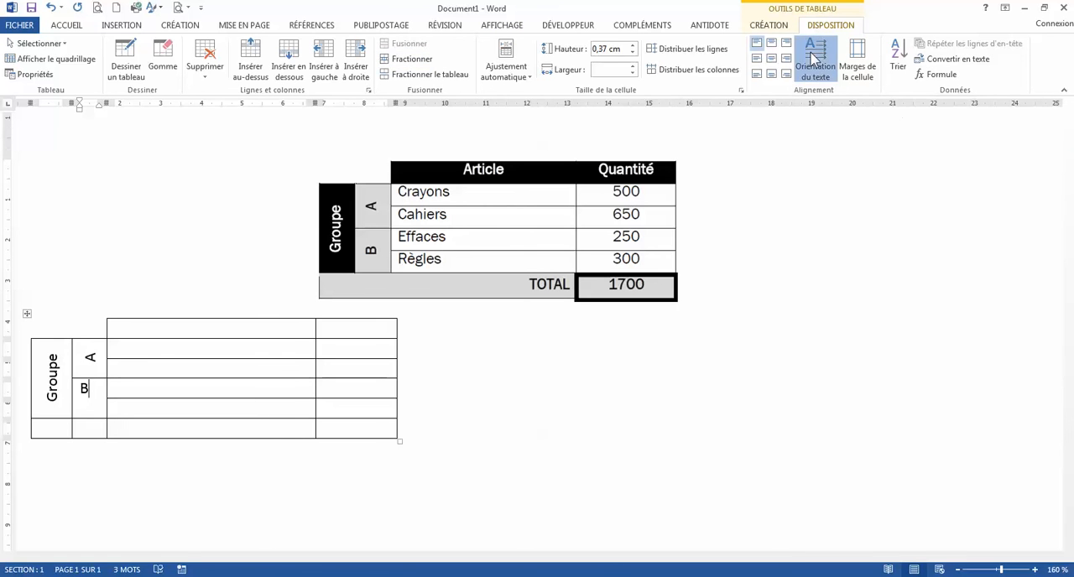
click(813, 57)
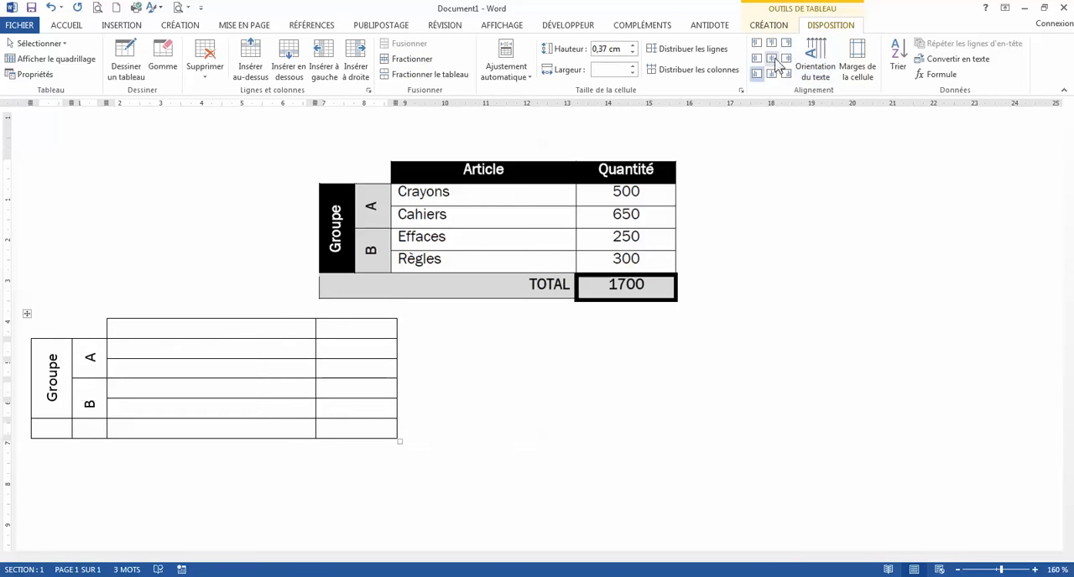
click(773, 60)
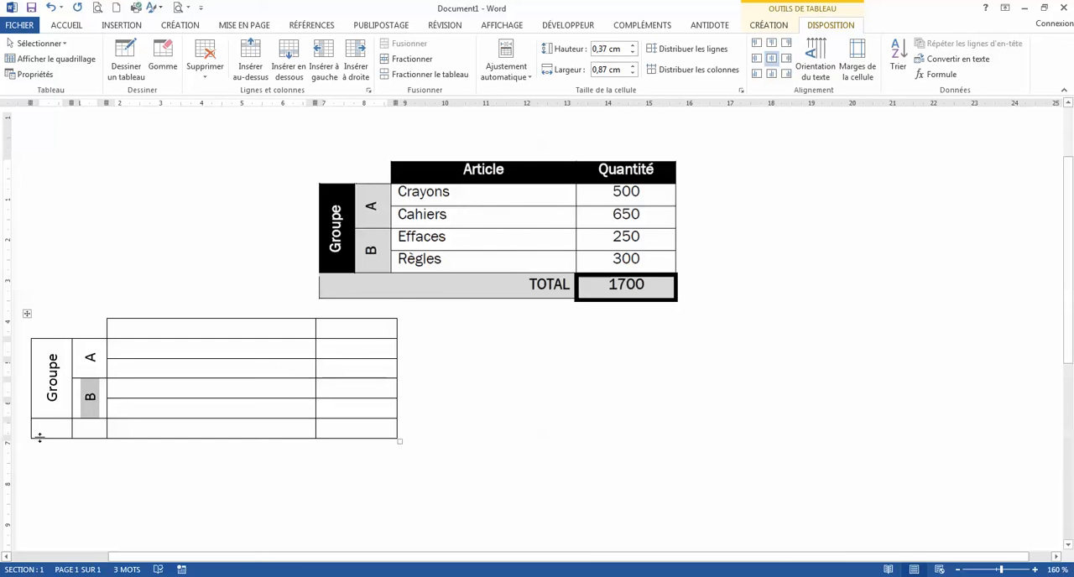
Merge the first three cells of the last row and enter "TOTAL", aligned right and vertically centred.
drag(53, 428, 127, 432)
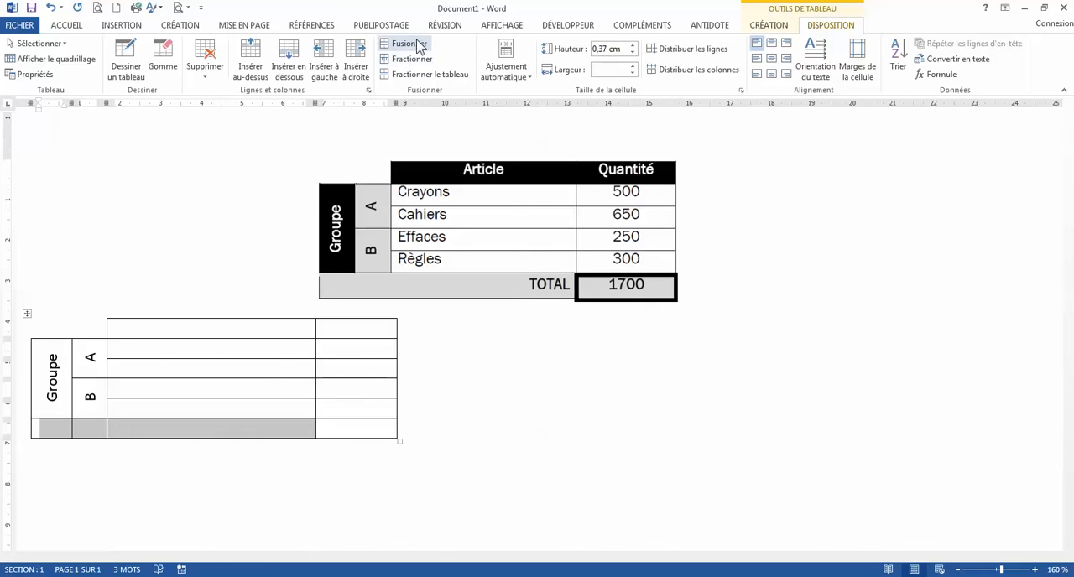
click(415, 44)
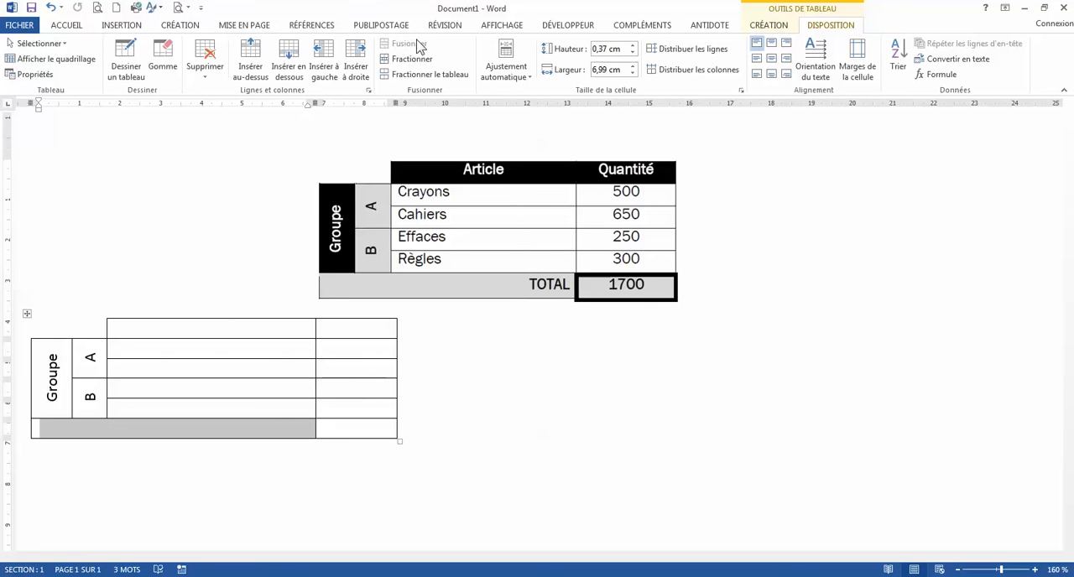
text(T)
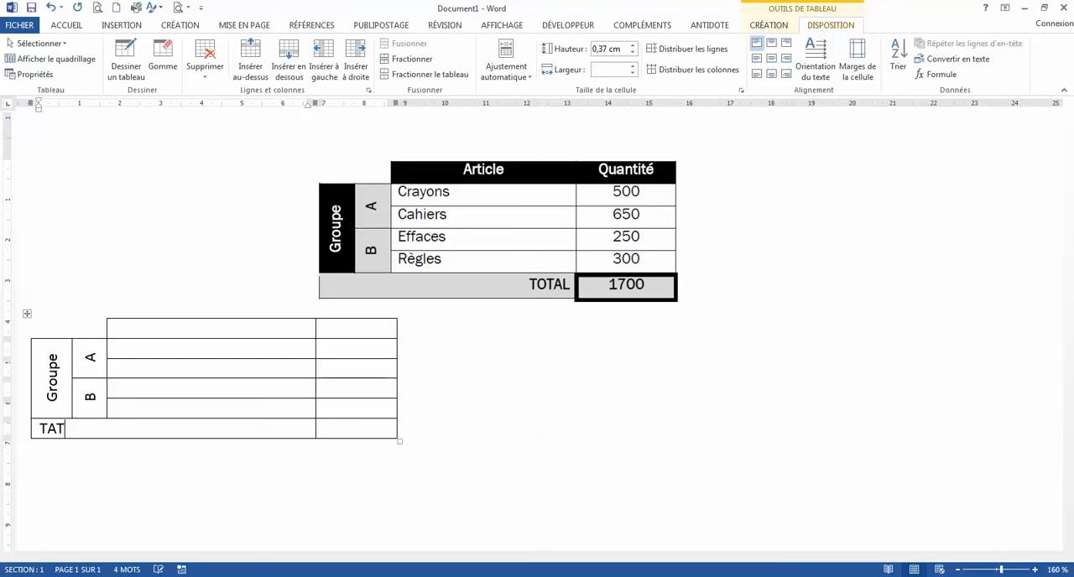
text(OTAL)
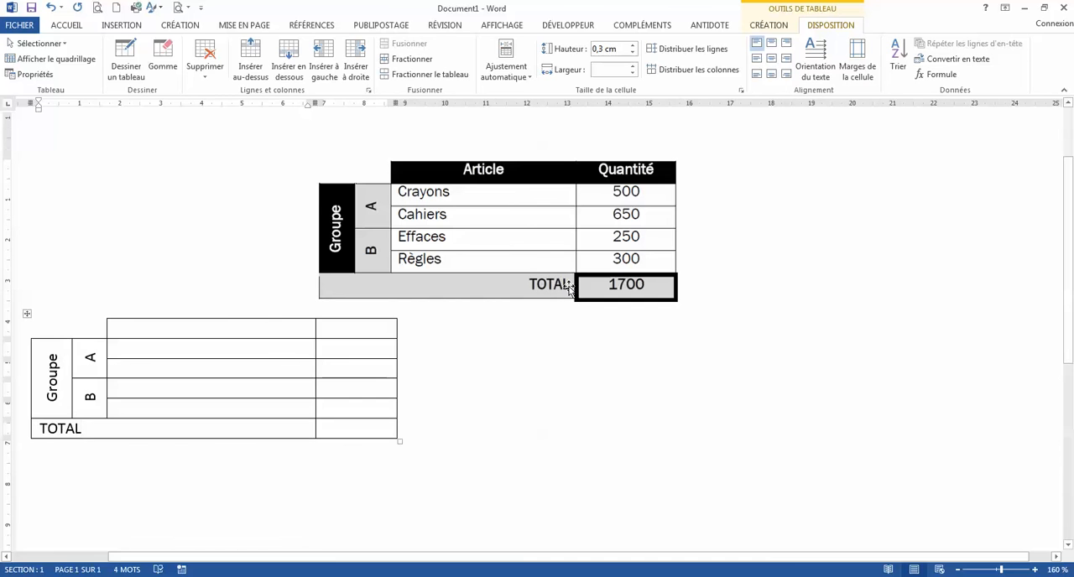
click(787, 61)
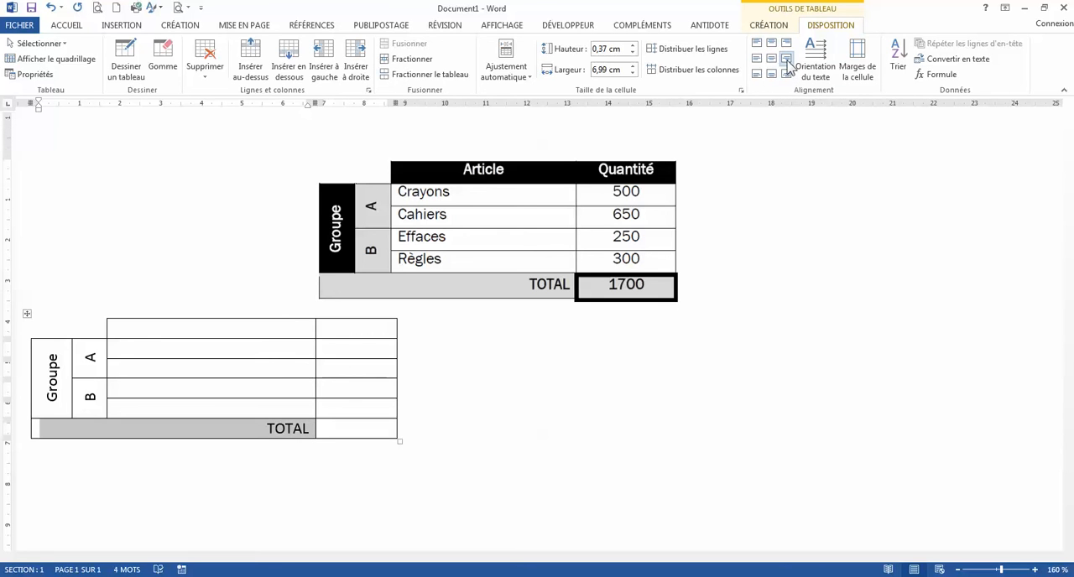
Enter the column headings "Article" and "Quantité" in the table's first row.
click(288, 335)
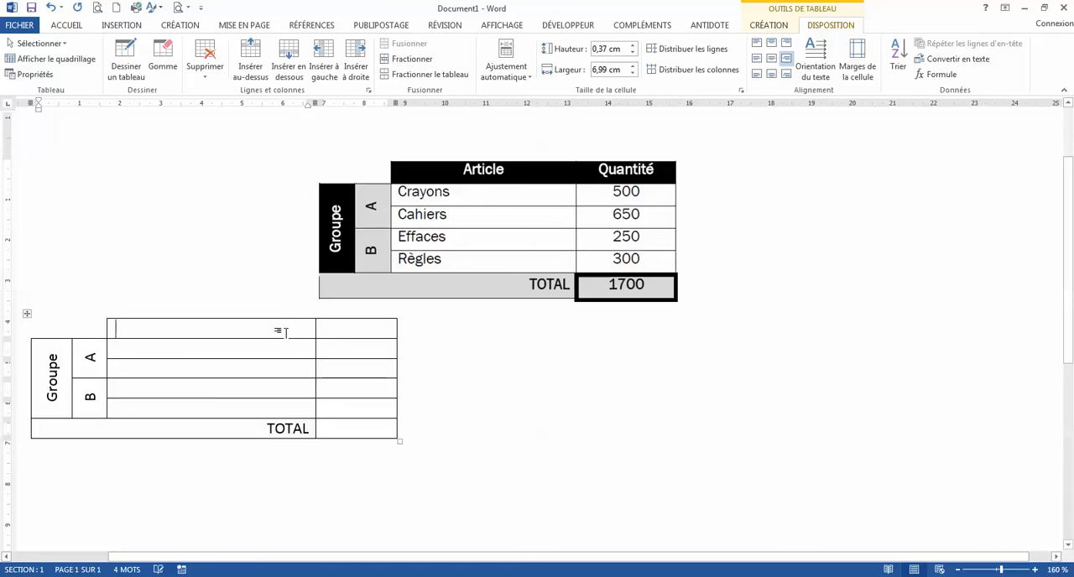
text(Art)
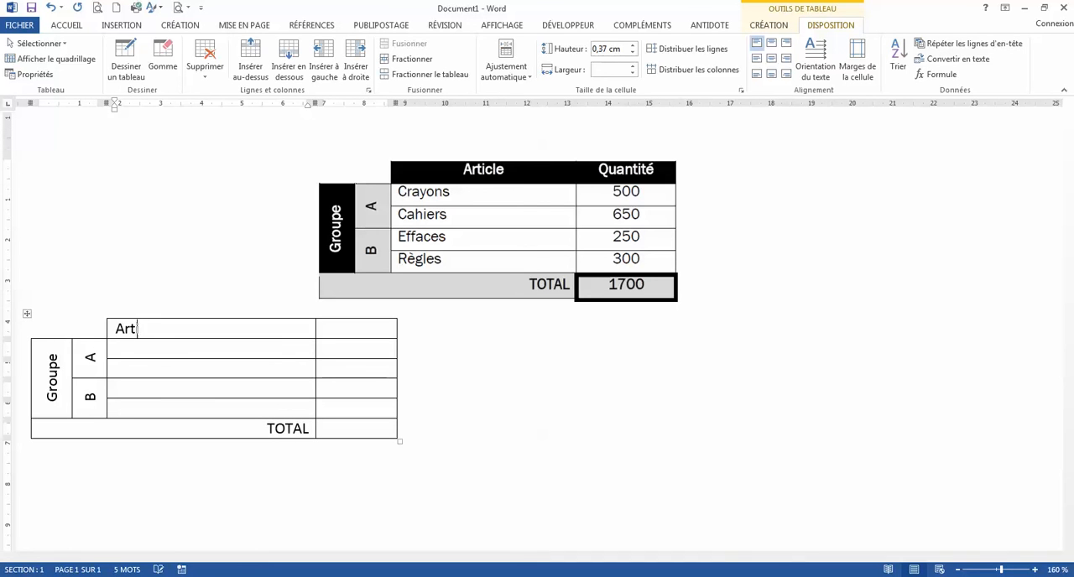
text(icle)
key(Tab)
text(Qua)
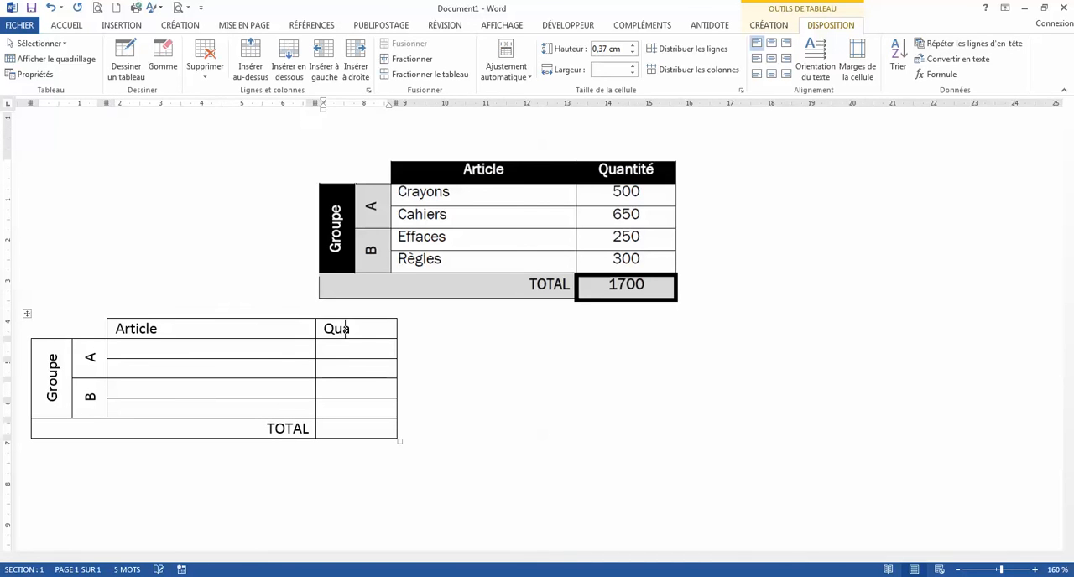
text(ntité)
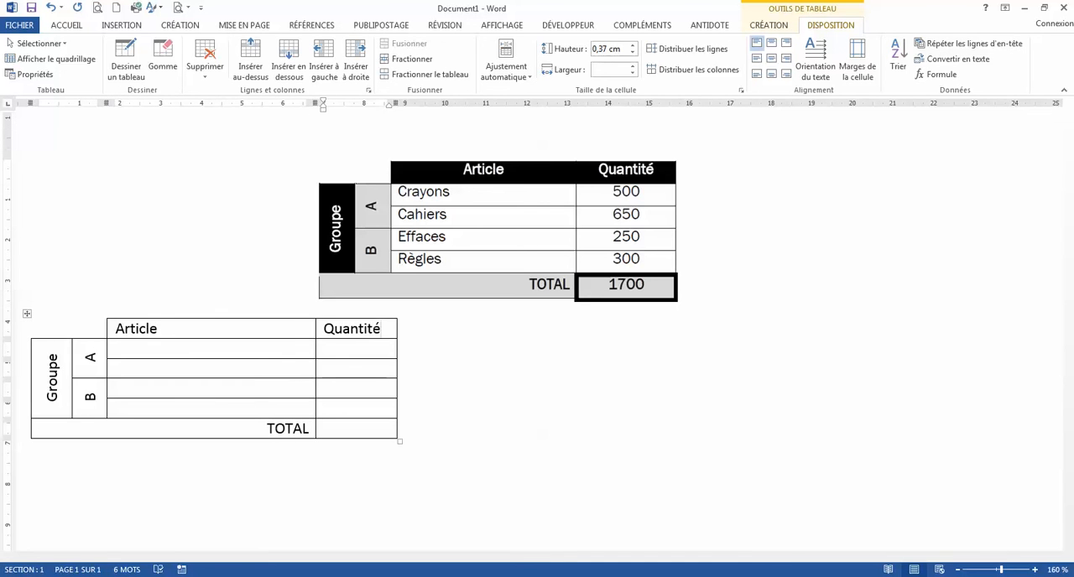
Fill the first row of group A with the article "Crayons" and the quantity 500.
click(137, 353)
text(Cra)
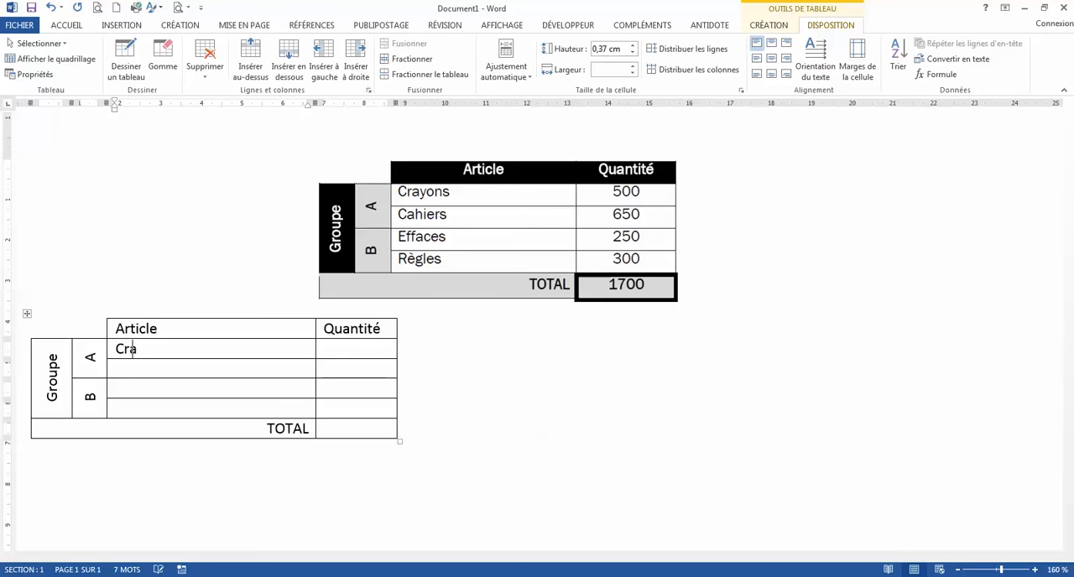
text(;yons)
key(BackSpace)
key(BackSpace)
key(BackSpace)
key(BackSpace)
text(y)
key(Tab)
text(5)
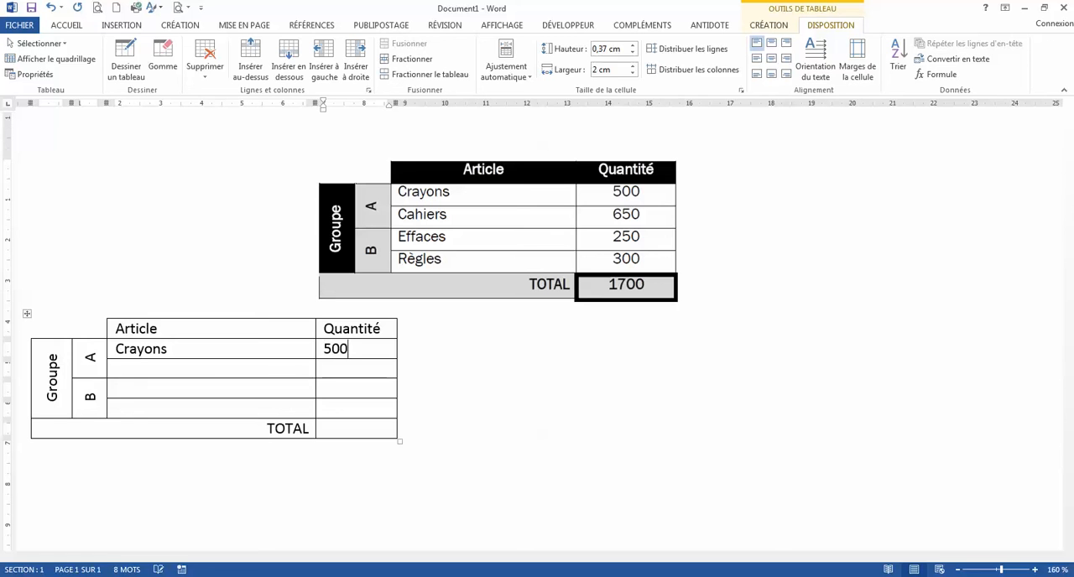
Fill the next two rows with "Cahier" and 650, and "Effaces" and 250.
click(137, 372)
text(Cahier)
key(Tab)
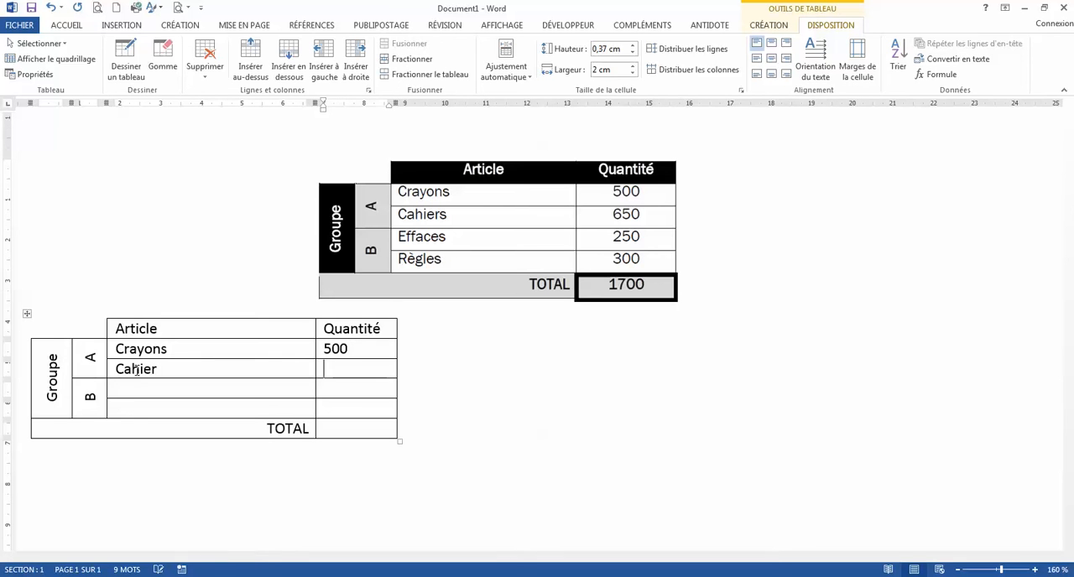
text(650)
click(127, 388)
text(Effaces)
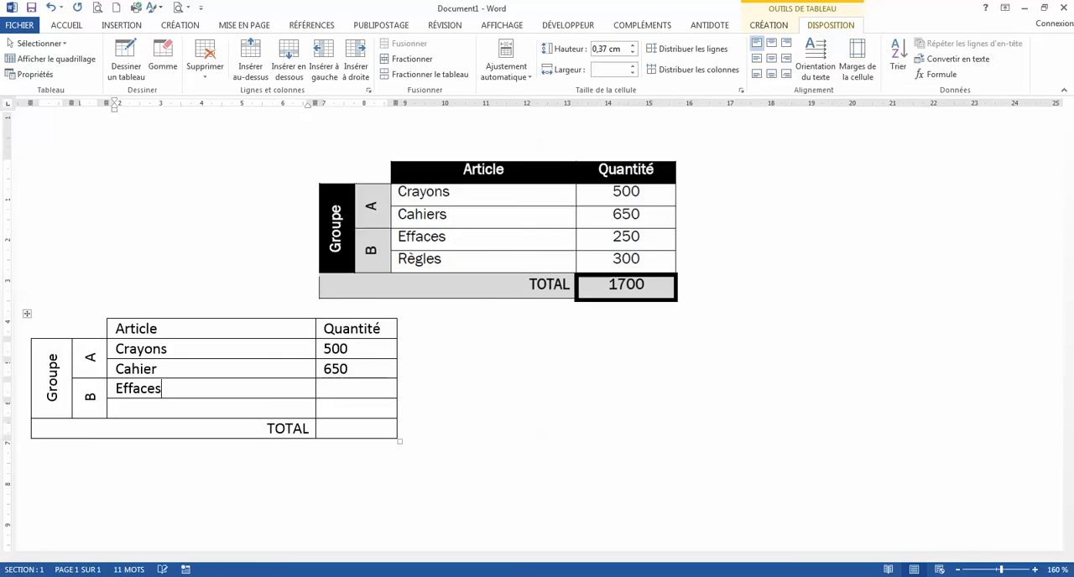
key(Tab)
text(2)
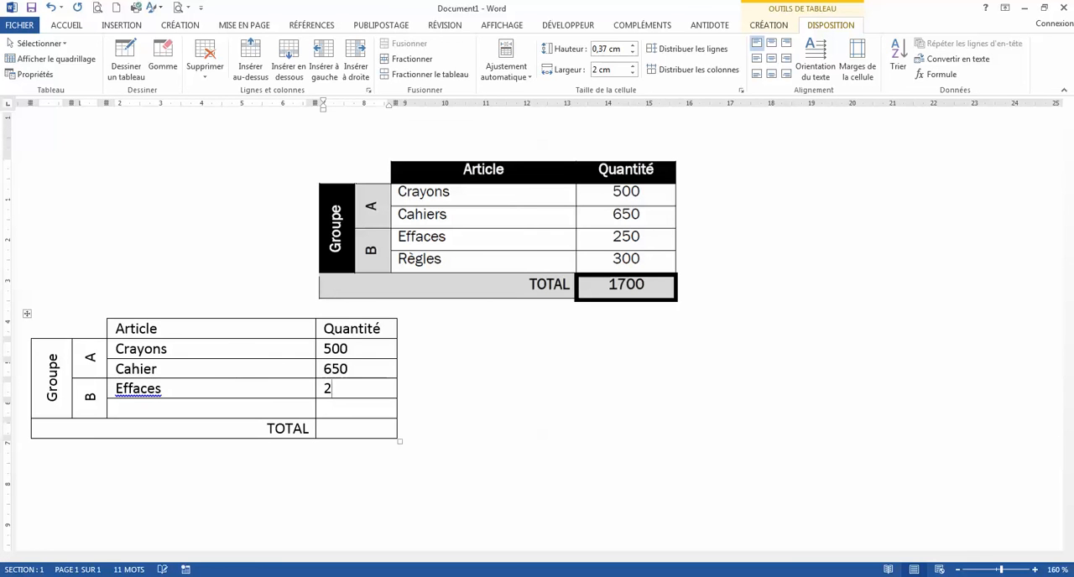
text(50)
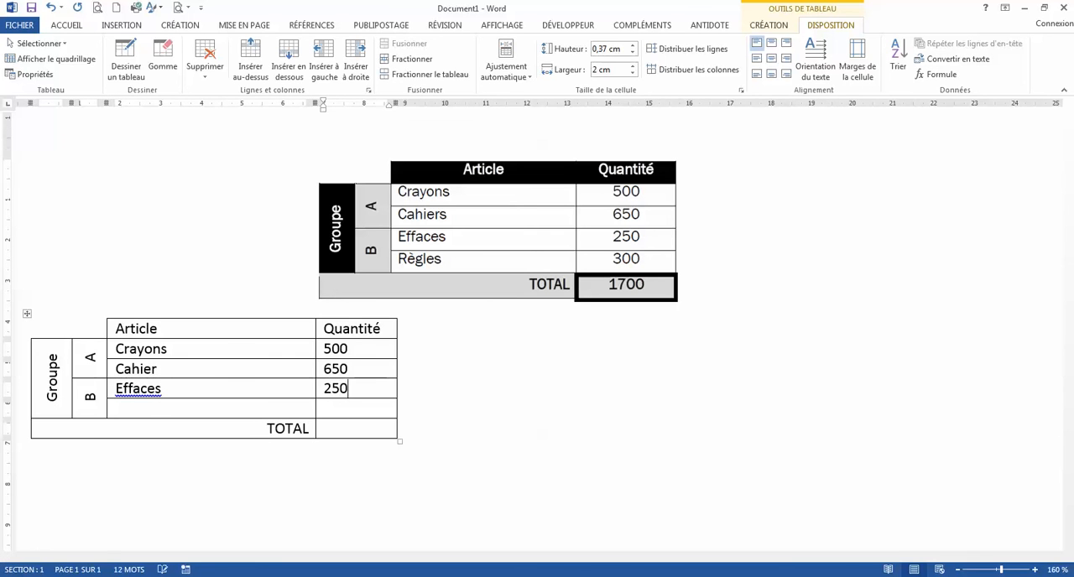
Fill the last article row with "Règles" and 300, and enter 1700 as the quantity in the TOTAL row.
click(147, 409)
text(Règles)
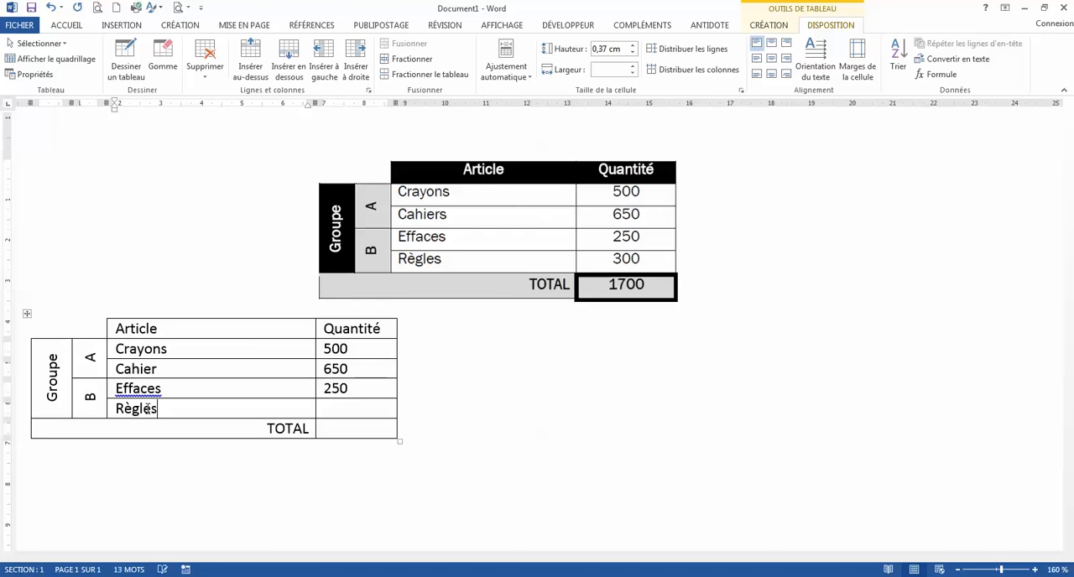
key(Tab)
text(300)
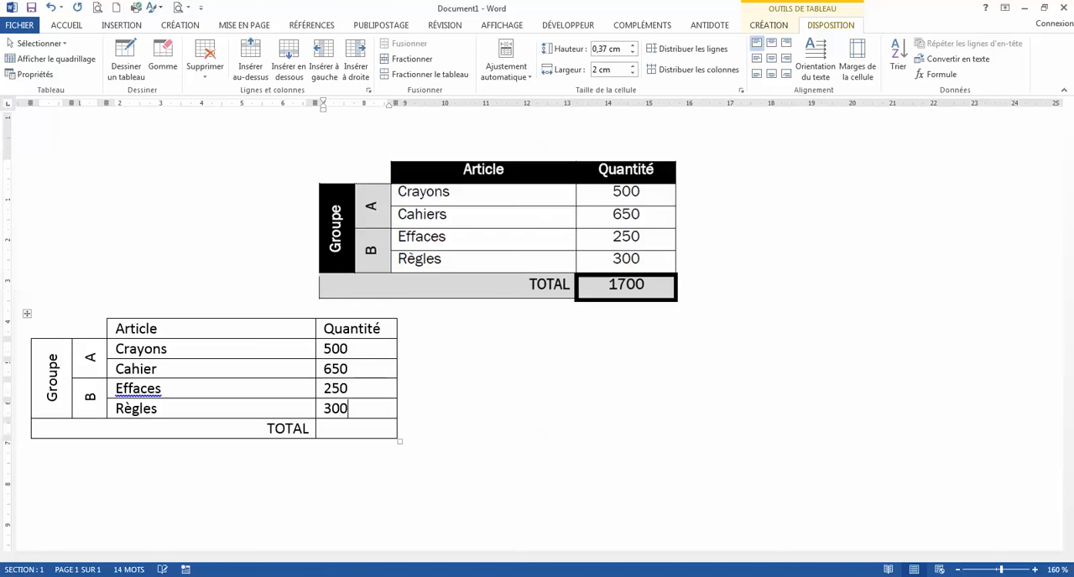
key(Down)
text(1700)
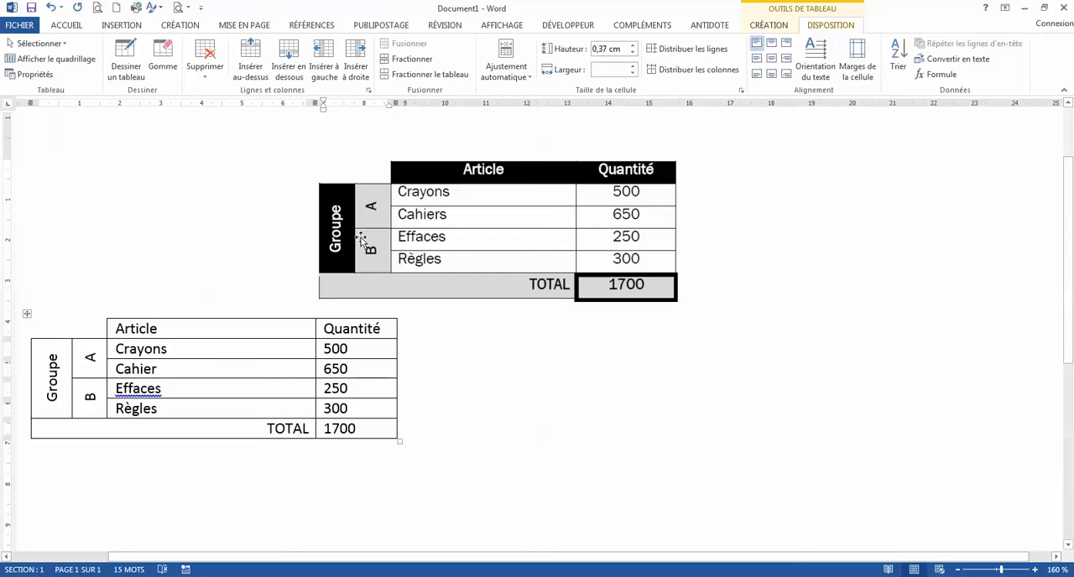
Centre the Article and Quantité headings horizontally and vertically in their cells.
click(176, 328)
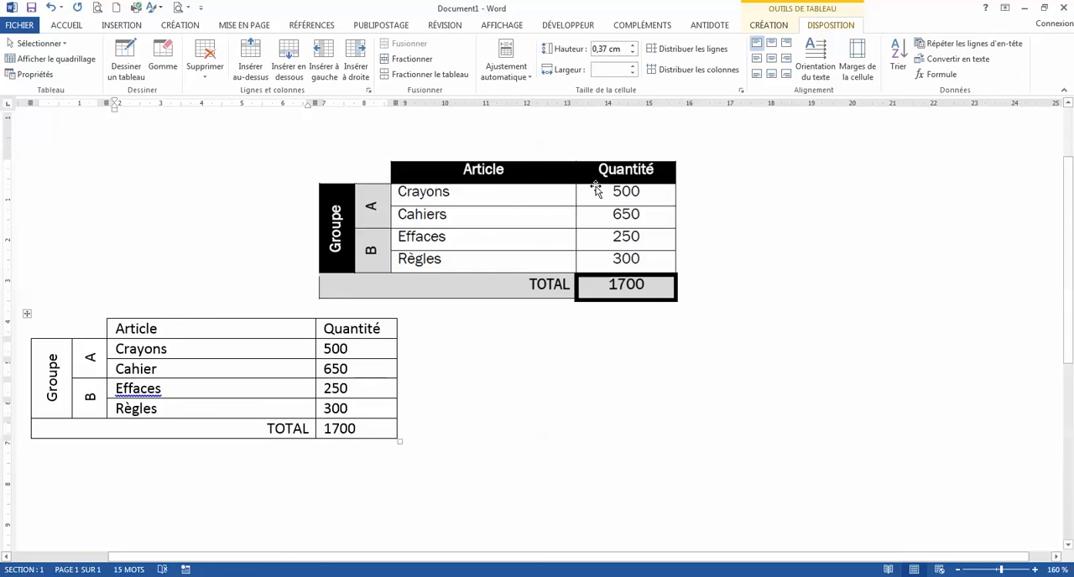
click(773, 60)
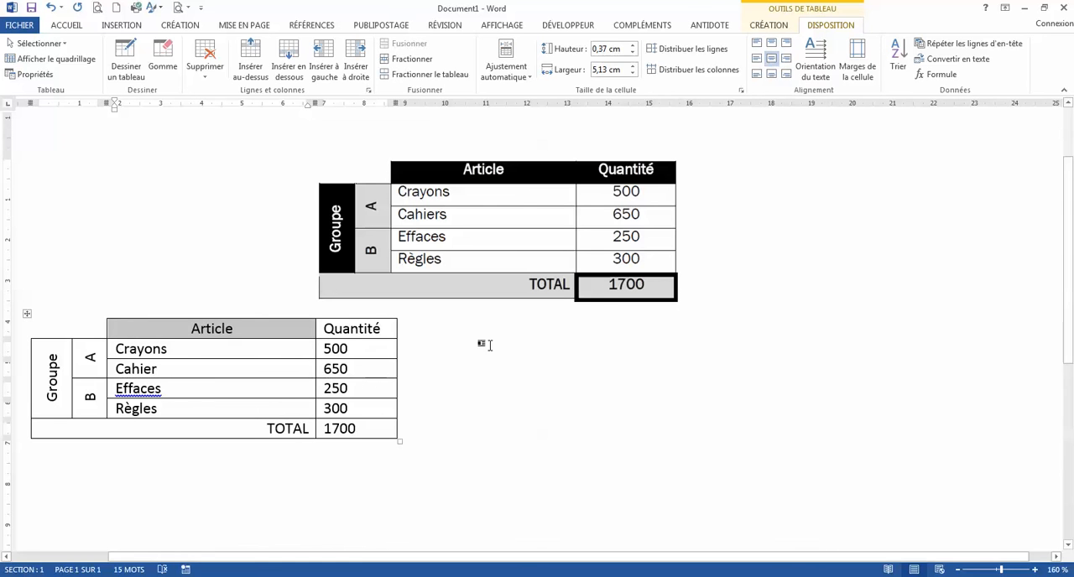
click(374, 327)
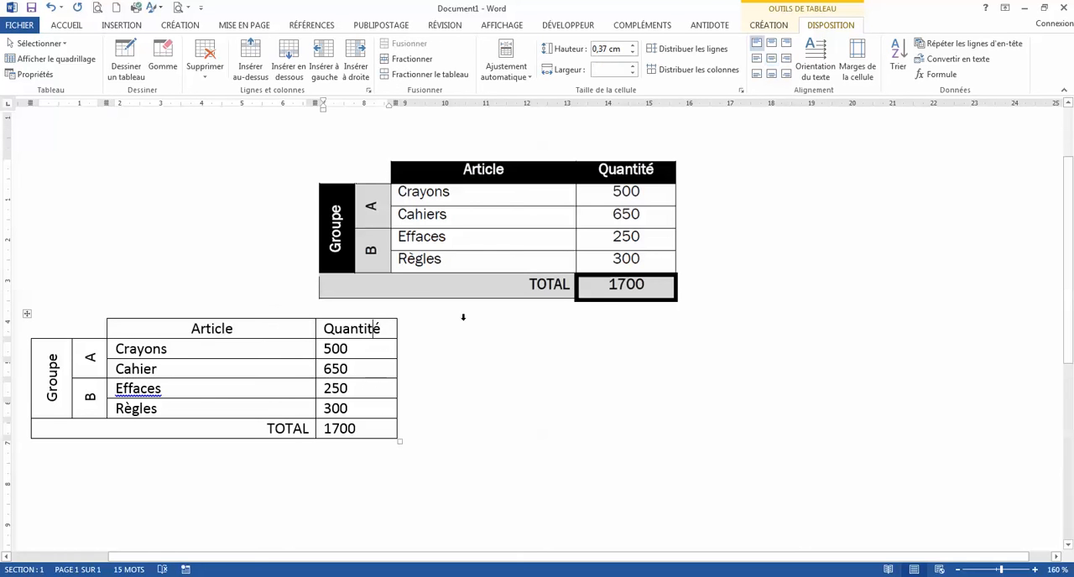
click(773, 62)
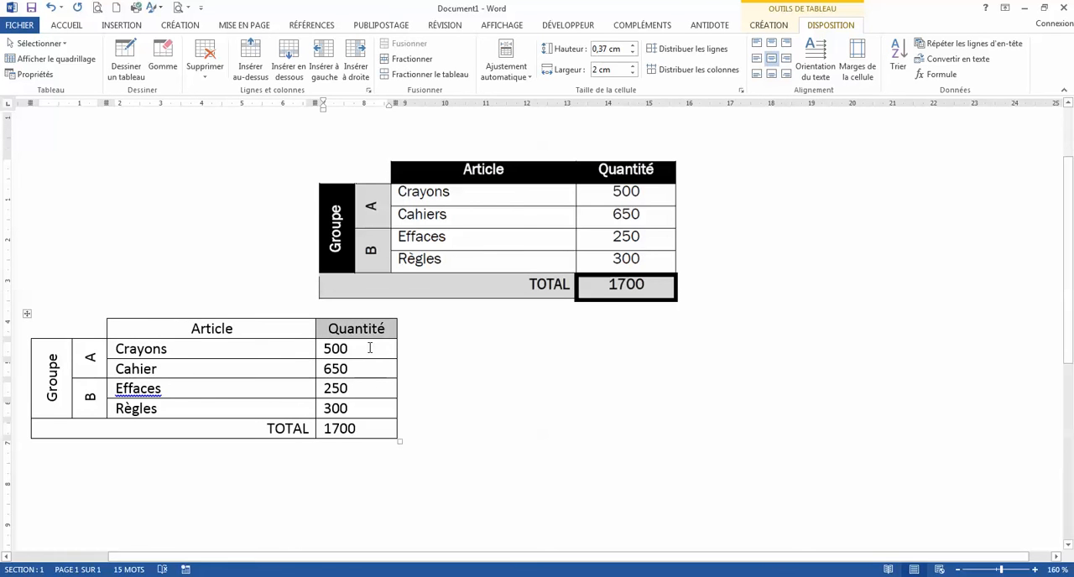
Centre all the numbers in the Quantité column, from 500 down to 1700, horizontally and vertically in their cells.
drag(370, 348, 374, 431)
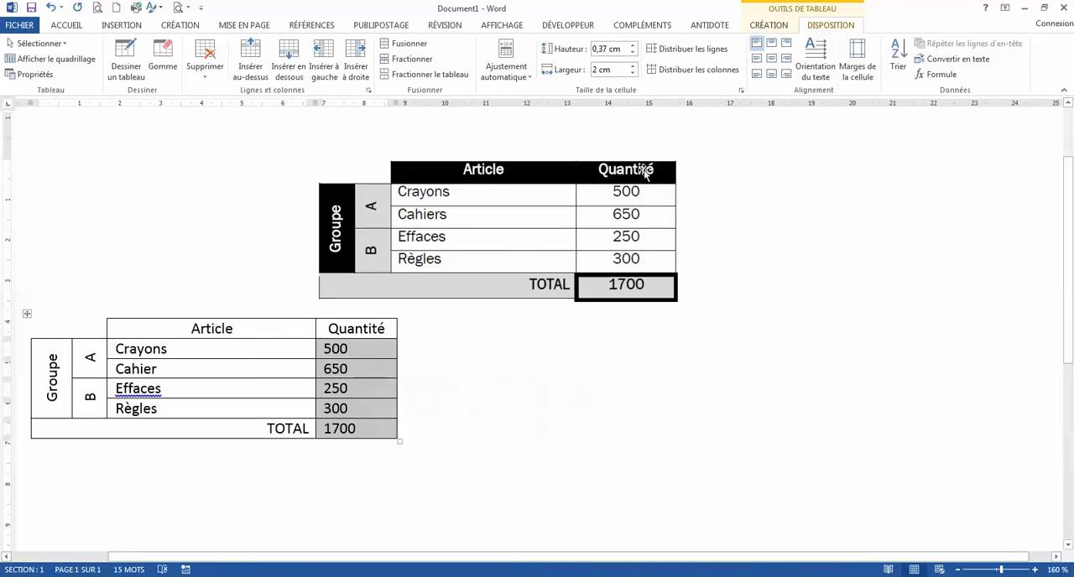
click(773, 62)
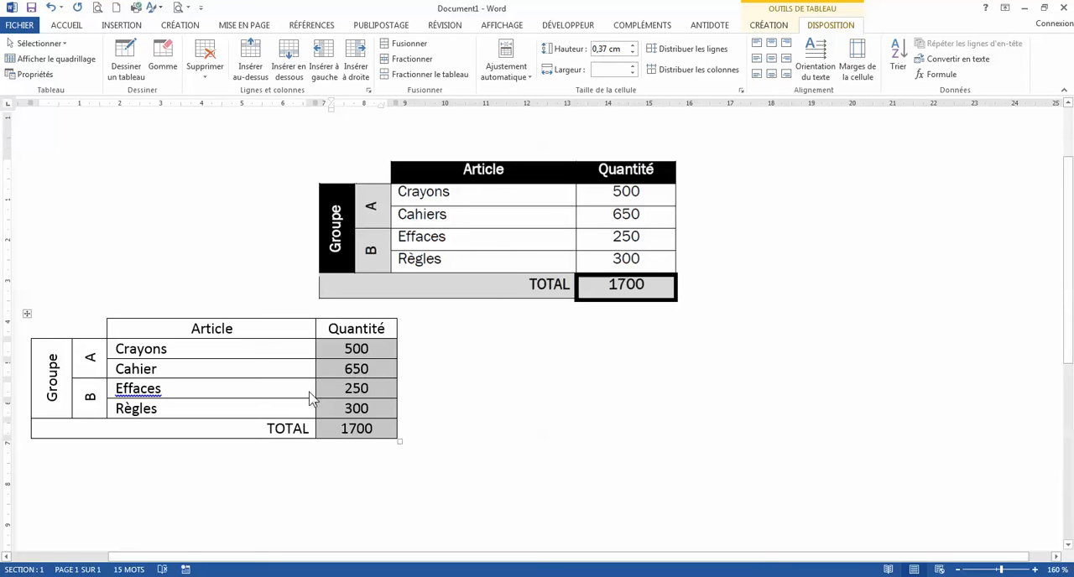
click(348, 382)
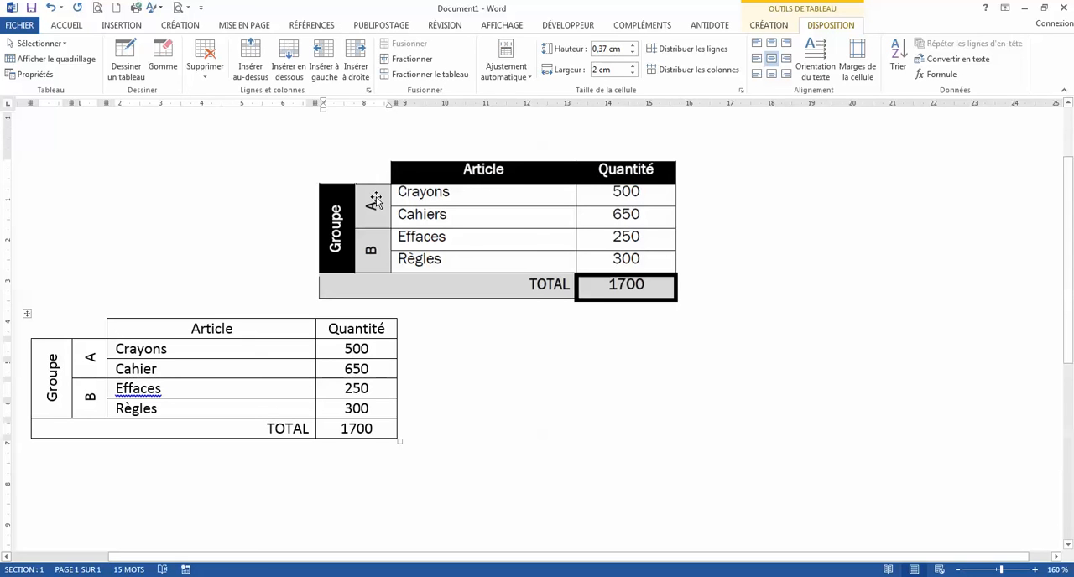
Shade the Article and Quantité heading cells and the merged Groupe cell black.
drag(280, 332, 335, 325)
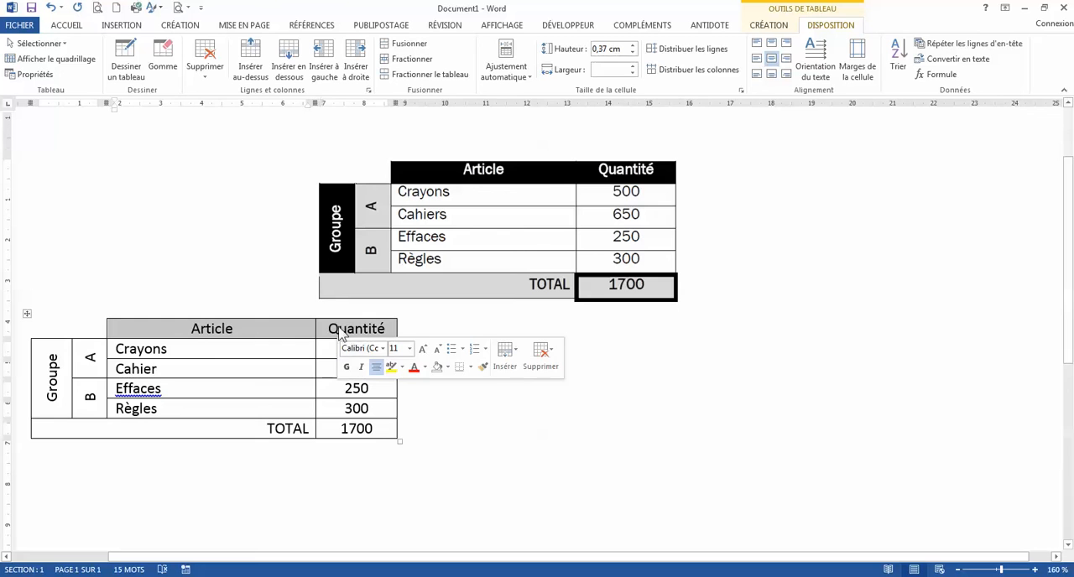
click(759, 28)
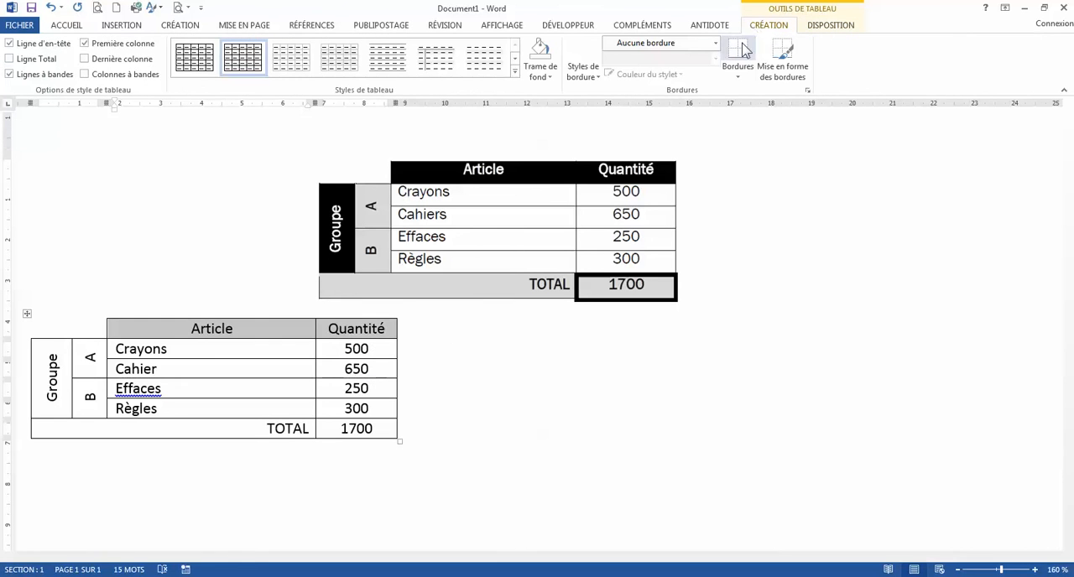
click(543, 75)
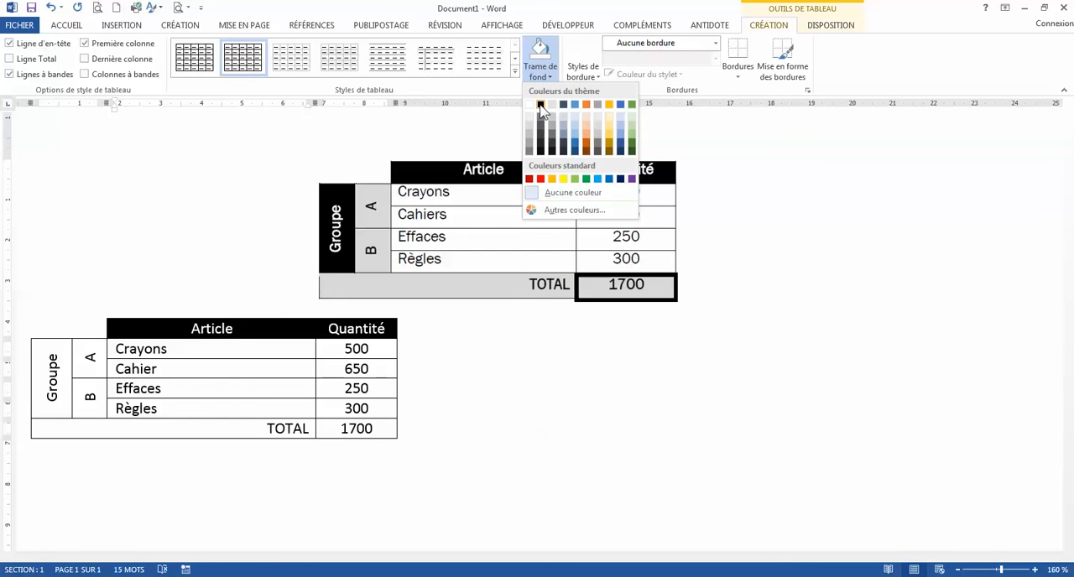
click(540, 106)
click(47, 383)
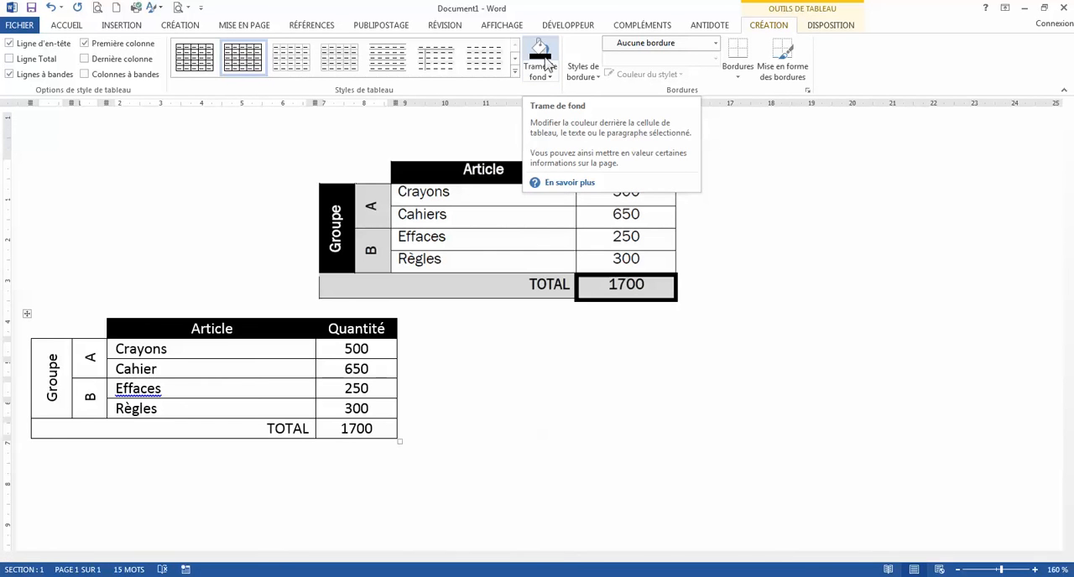
click(541, 53)
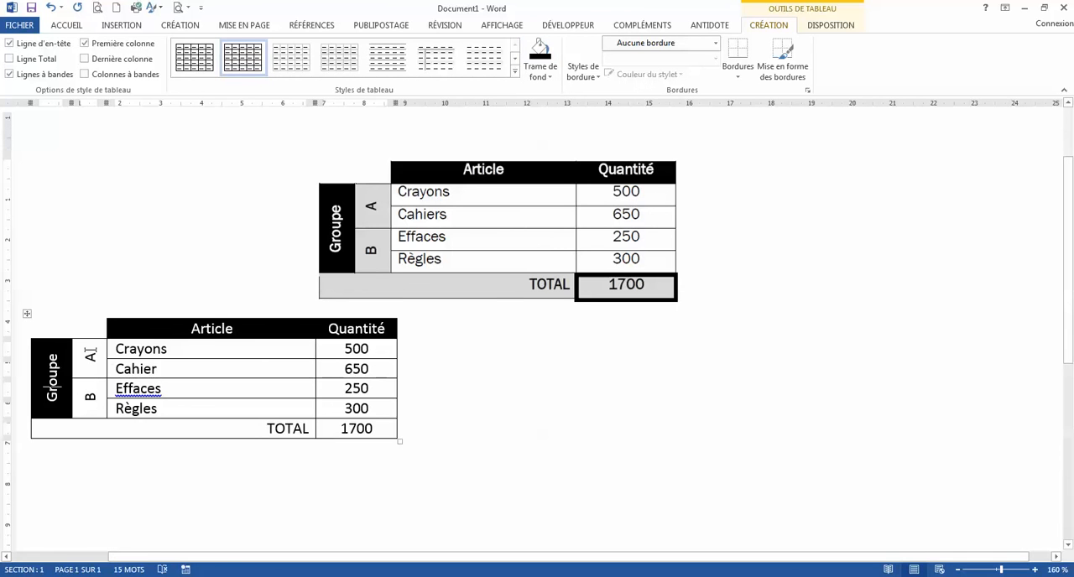
Shade the A and B group cells and the whole TOTAL row with "Blanc, Arrière-plan 1, plus sombre 25 %".
drag(90, 353, 90, 402)
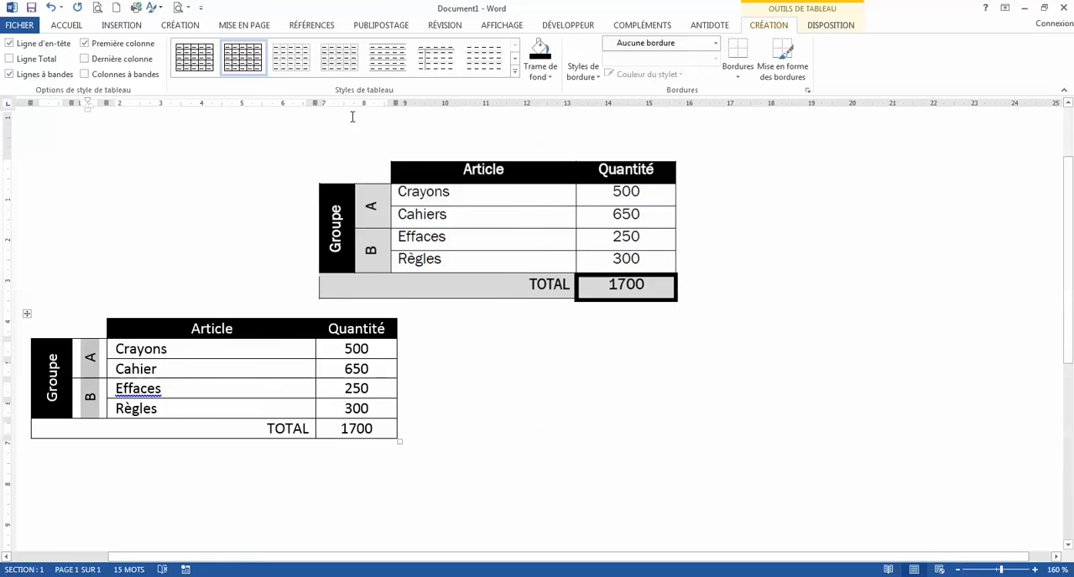
click(549, 77)
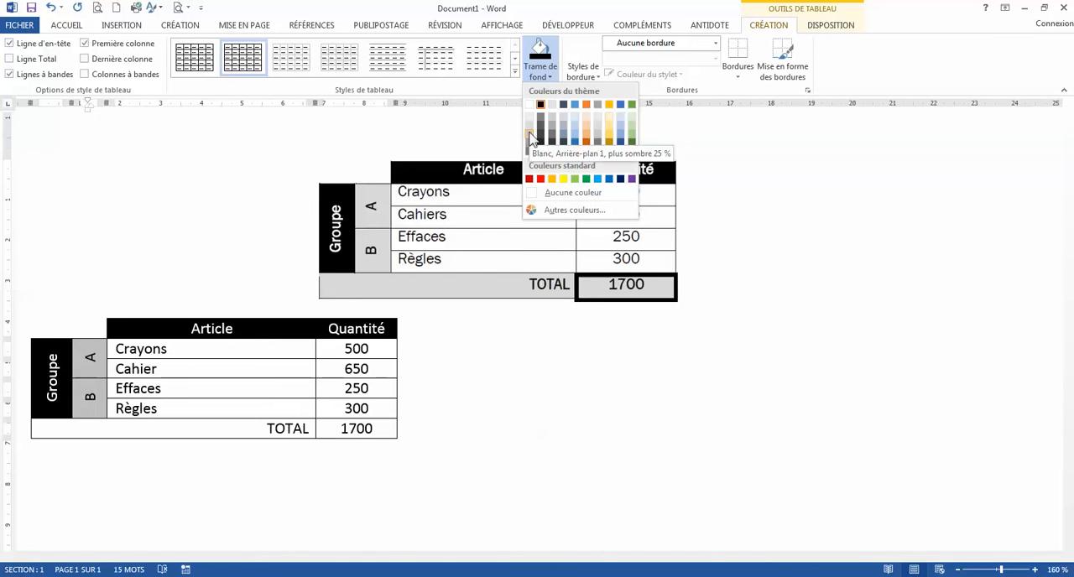
click(530, 138)
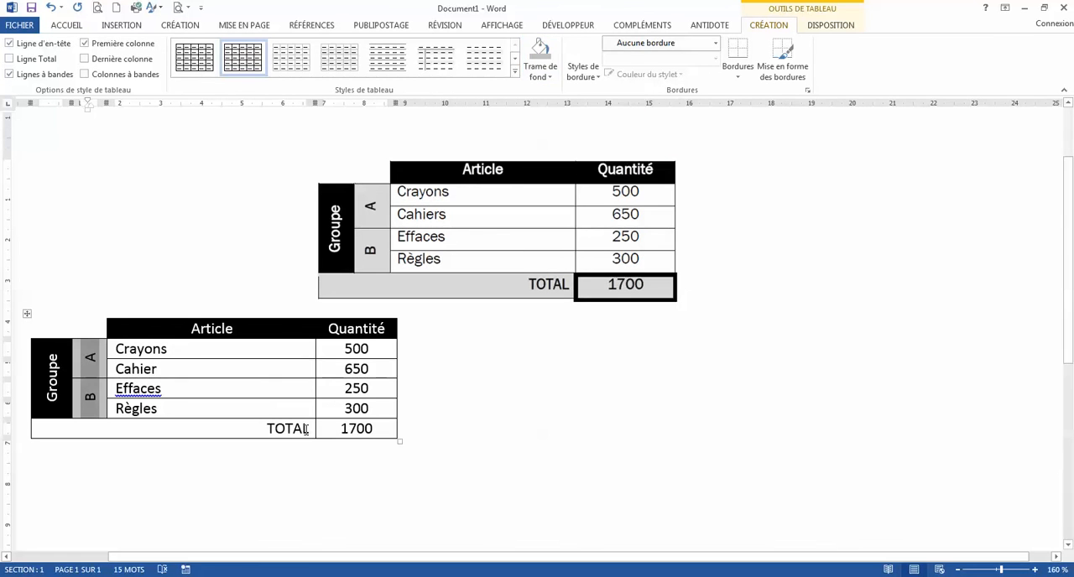
drag(315, 430, 343, 431)
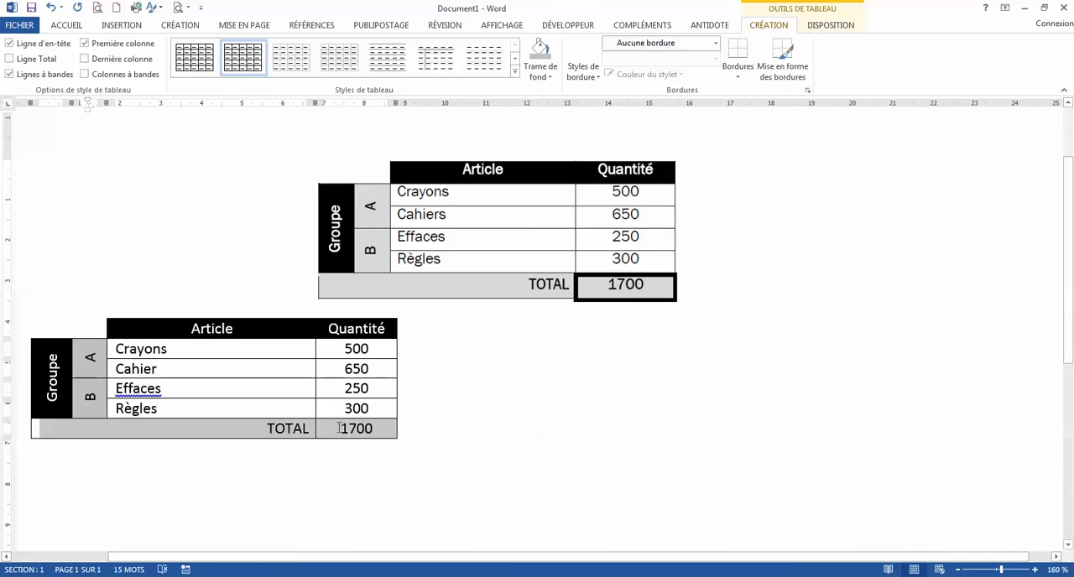
click(543, 77)
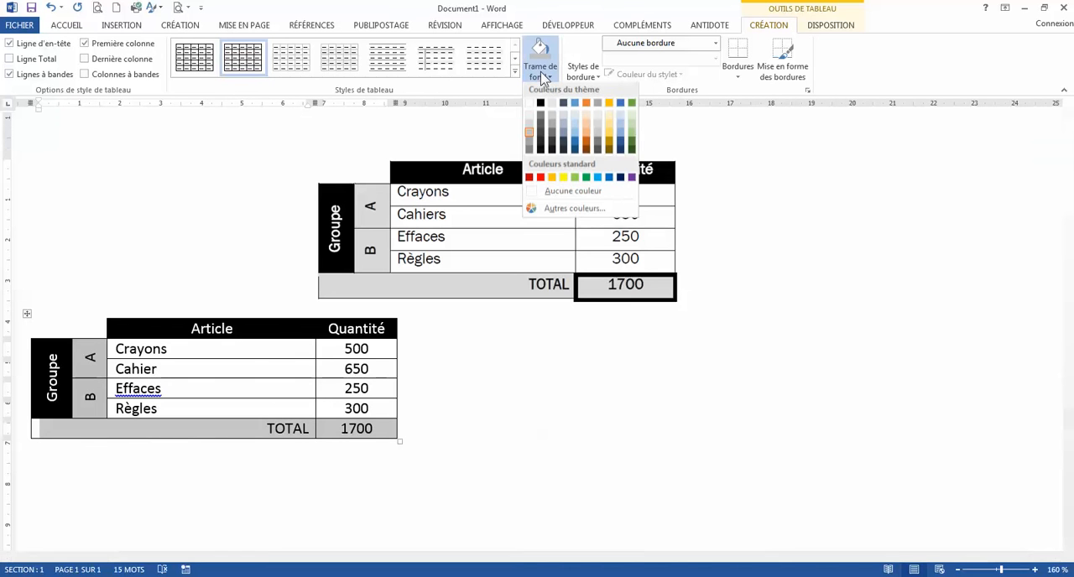
click(530, 140)
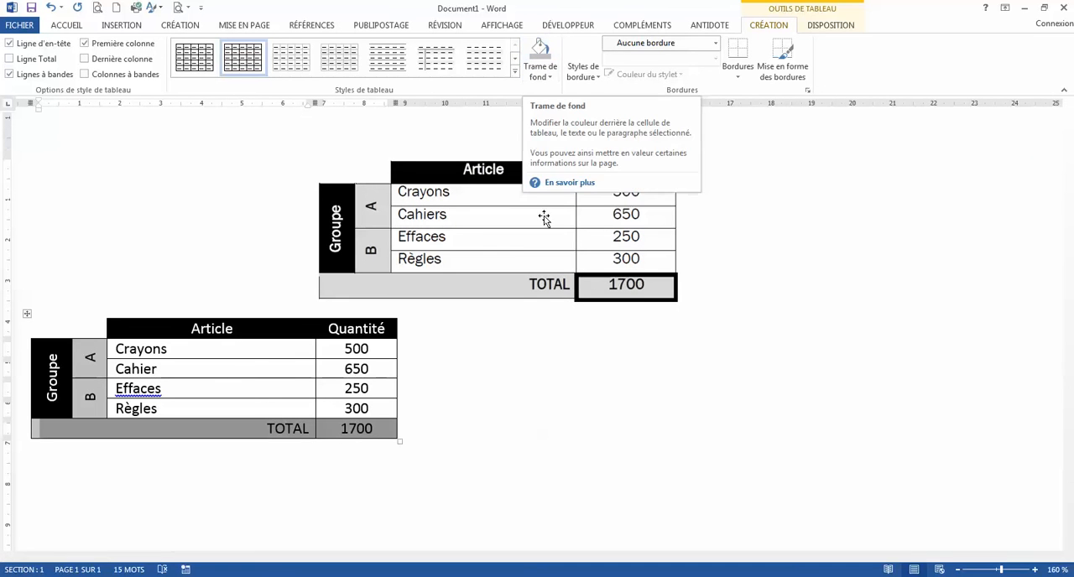
Give the 1700 total cell outside borders with a solid 3 pt line.
click(391, 431)
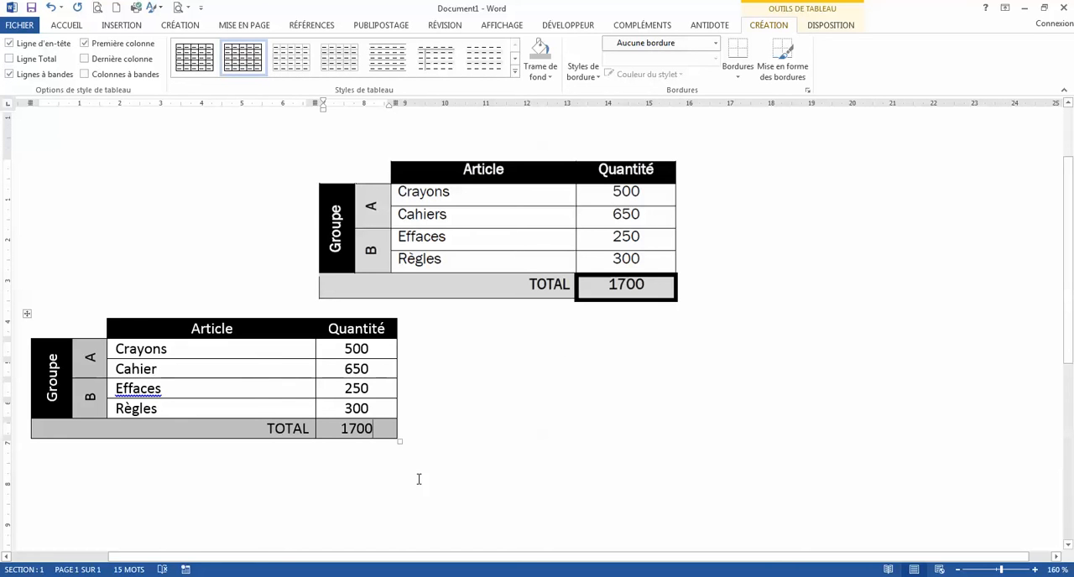
click(716, 44)
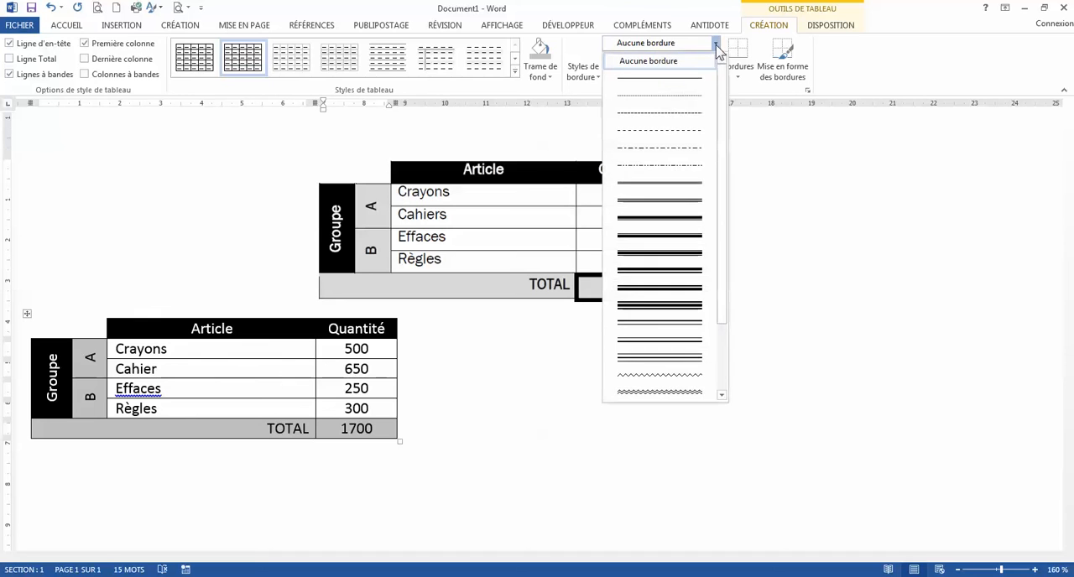
click(702, 79)
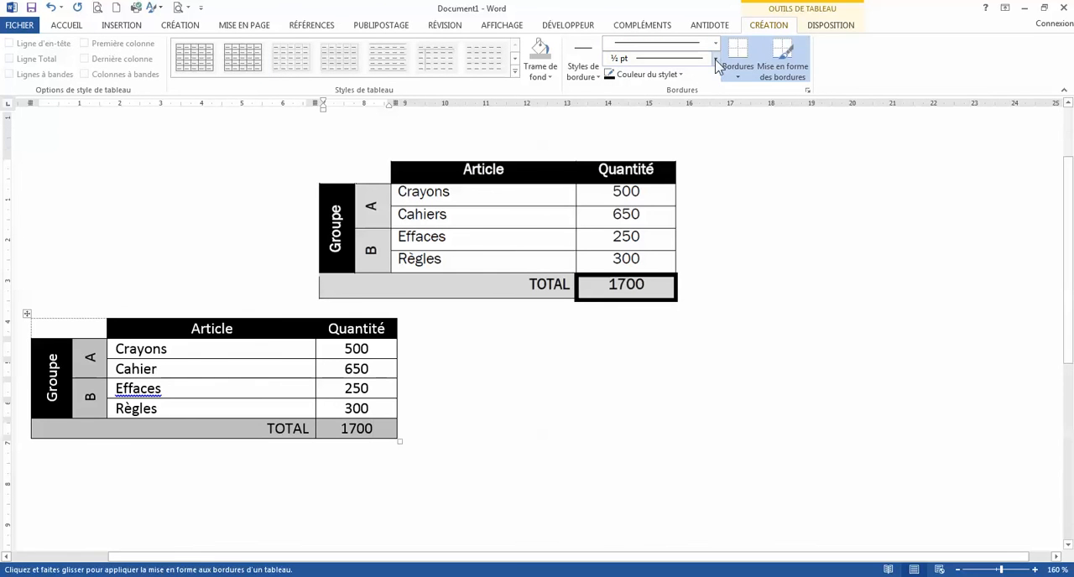
click(716, 59)
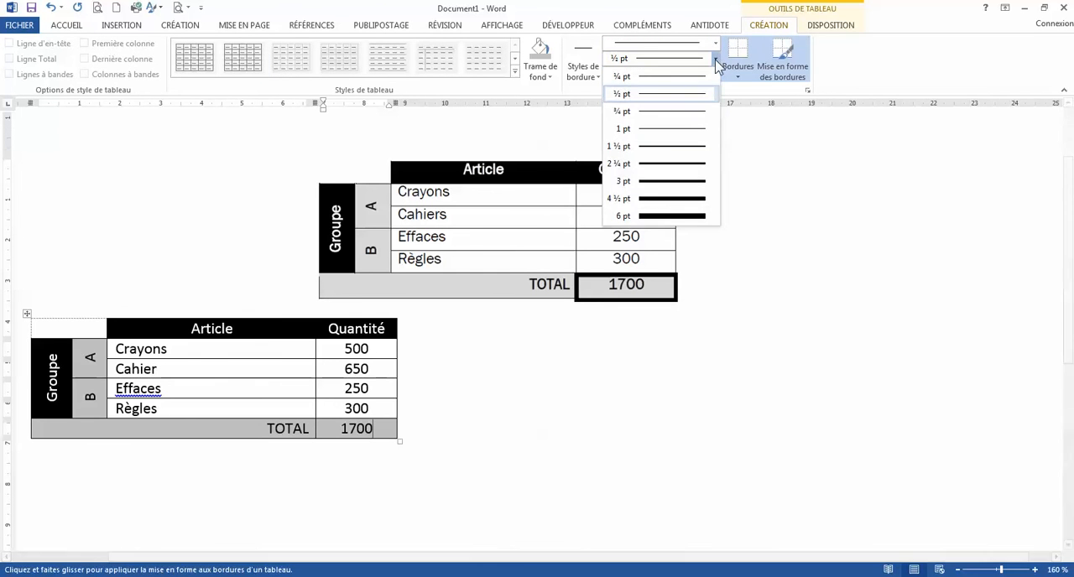
click(705, 182)
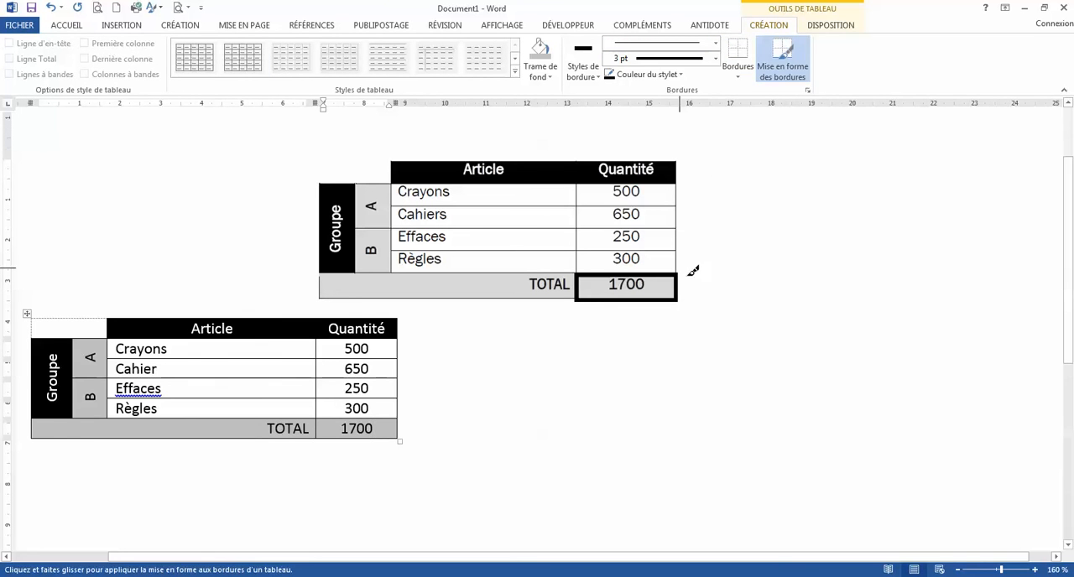
click(741, 78)
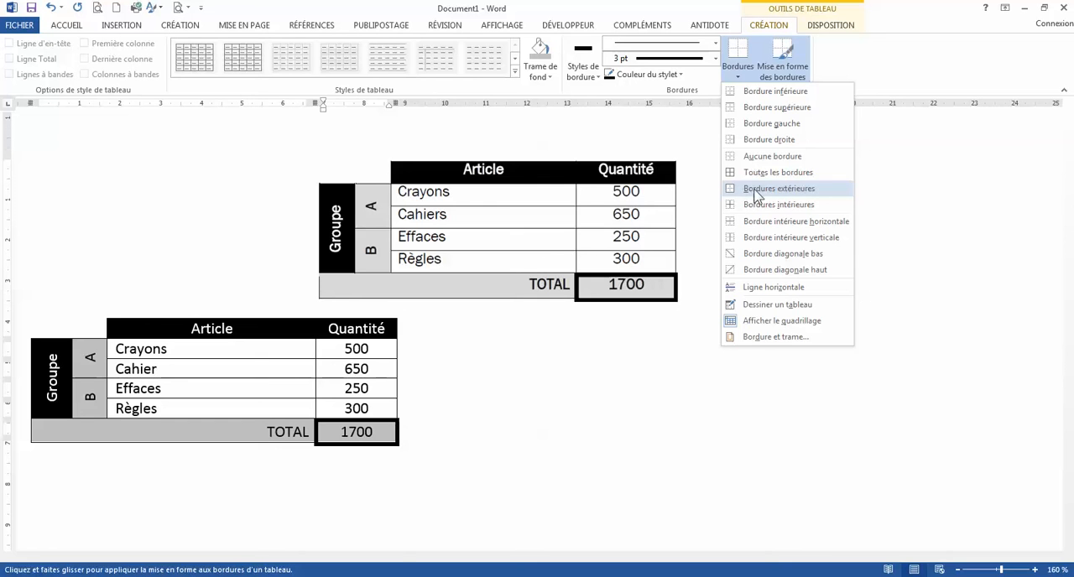
click(770, 191)
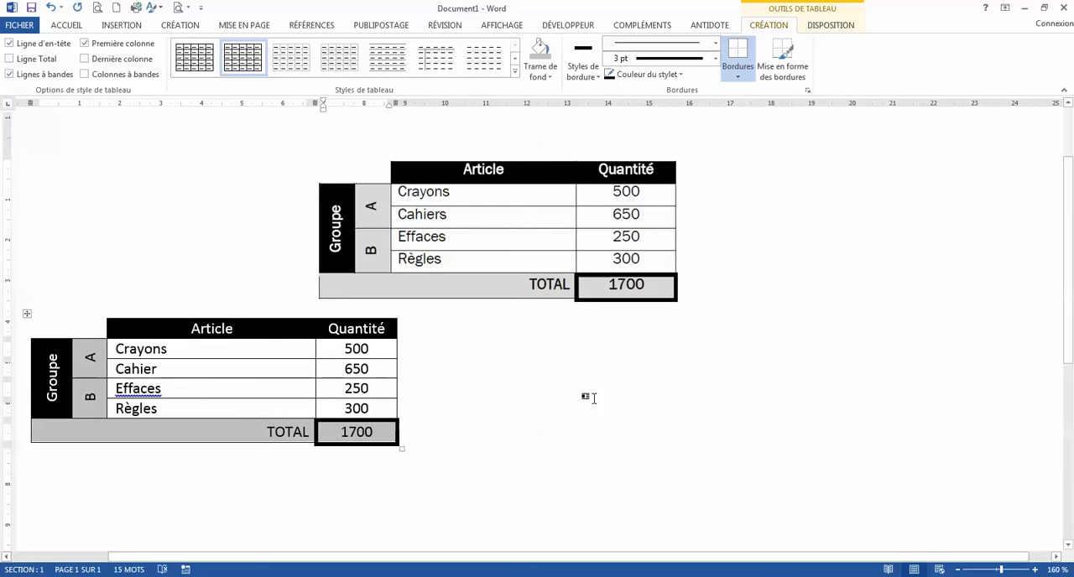
Delete the sample table image above the recreated table.
click(517, 237)
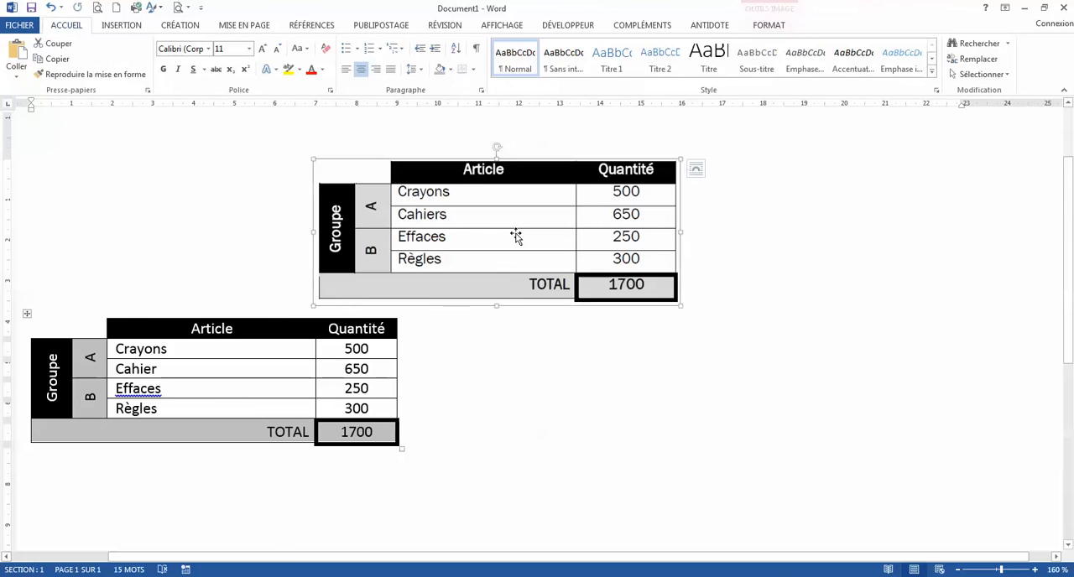
key(Delete)
click(508, 206)
key(Return)
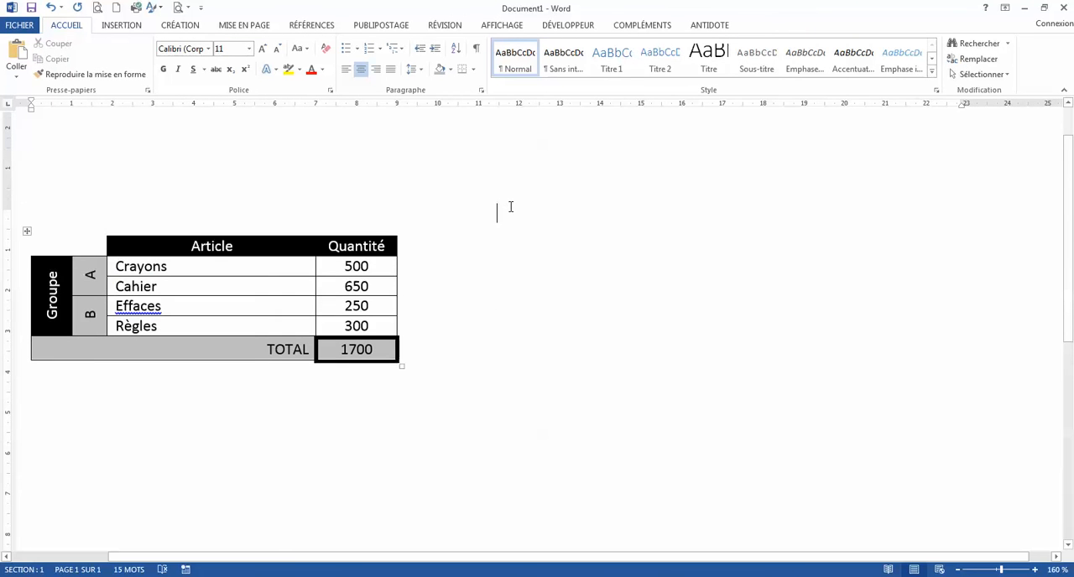
Set the table's alignment to Centré and its text wrapping to Autour in the table properties.
click(139, 252)
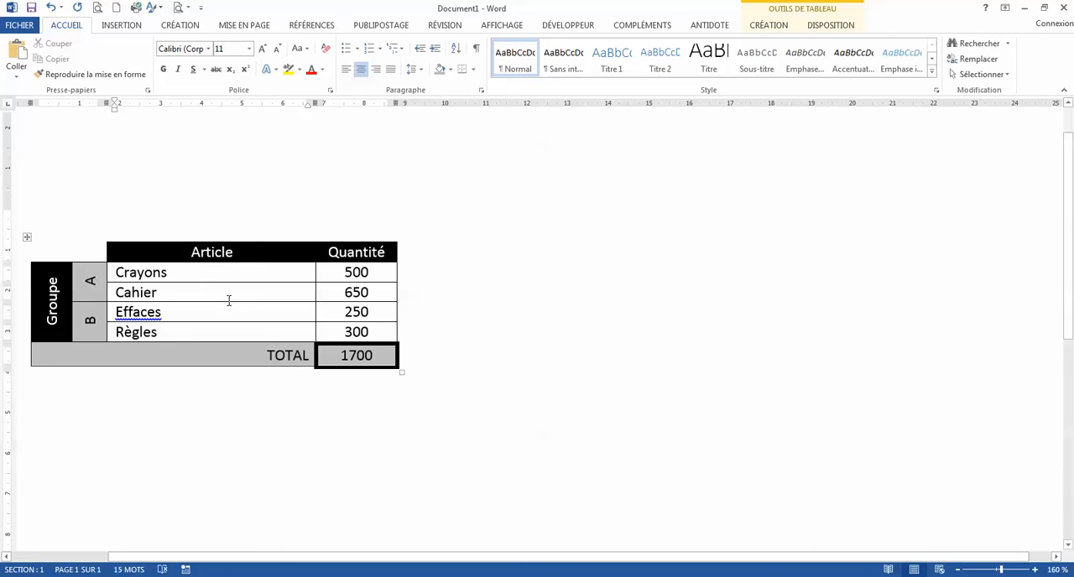
click(840, 26)
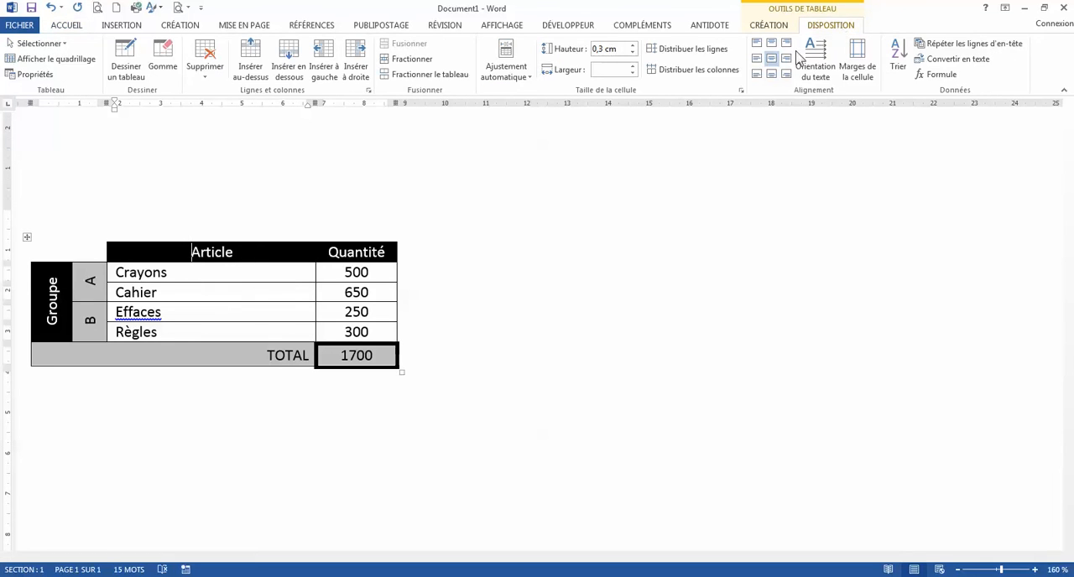
click(35, 75)
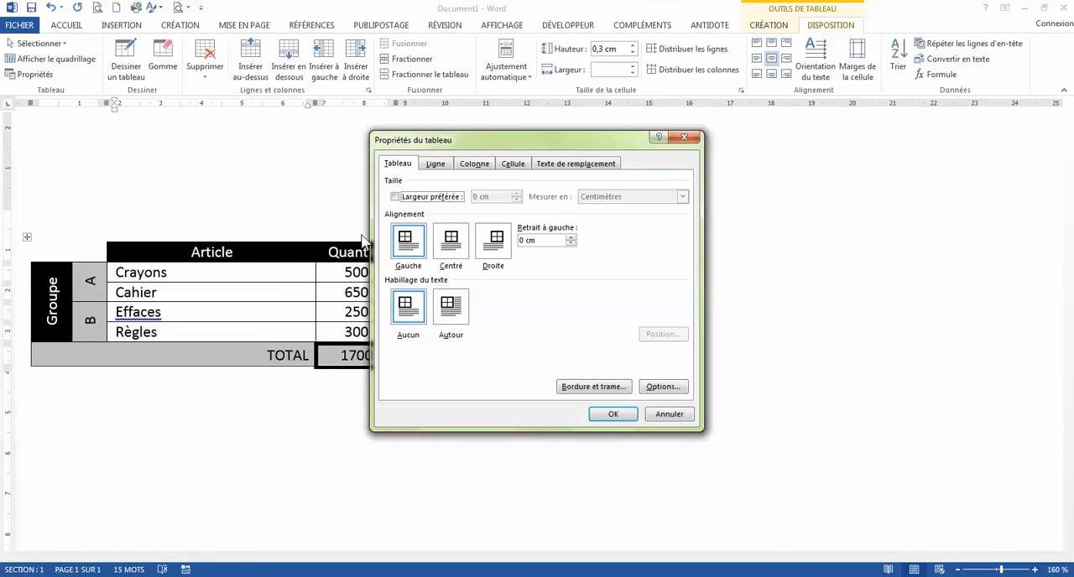
click(451, 243)
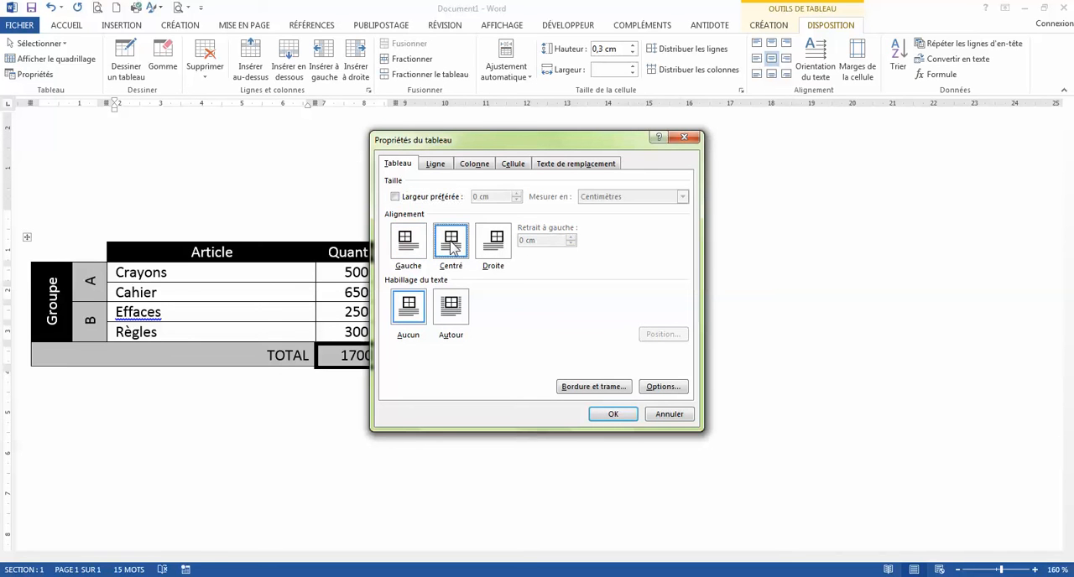
click(453, 311)
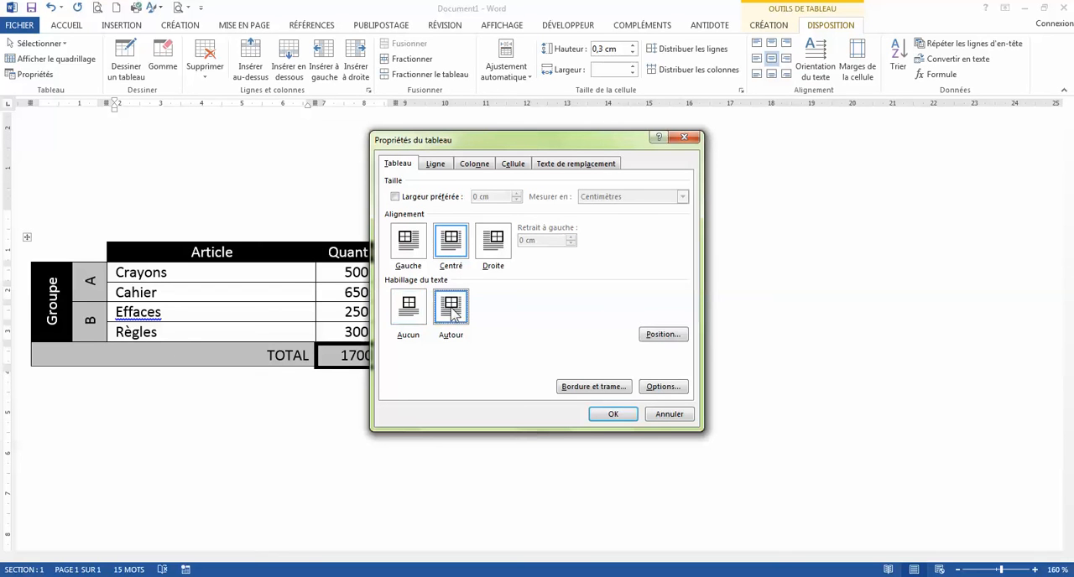
Set the table's vertical position to Centré relative to the margin and apply the table properties.
click(663, 335)
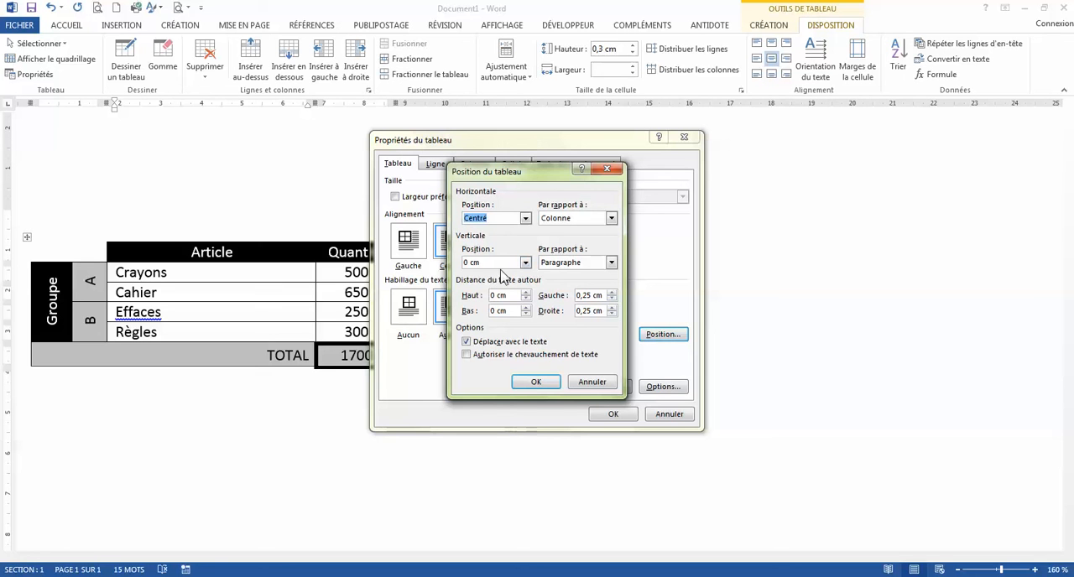
click(526, 263)
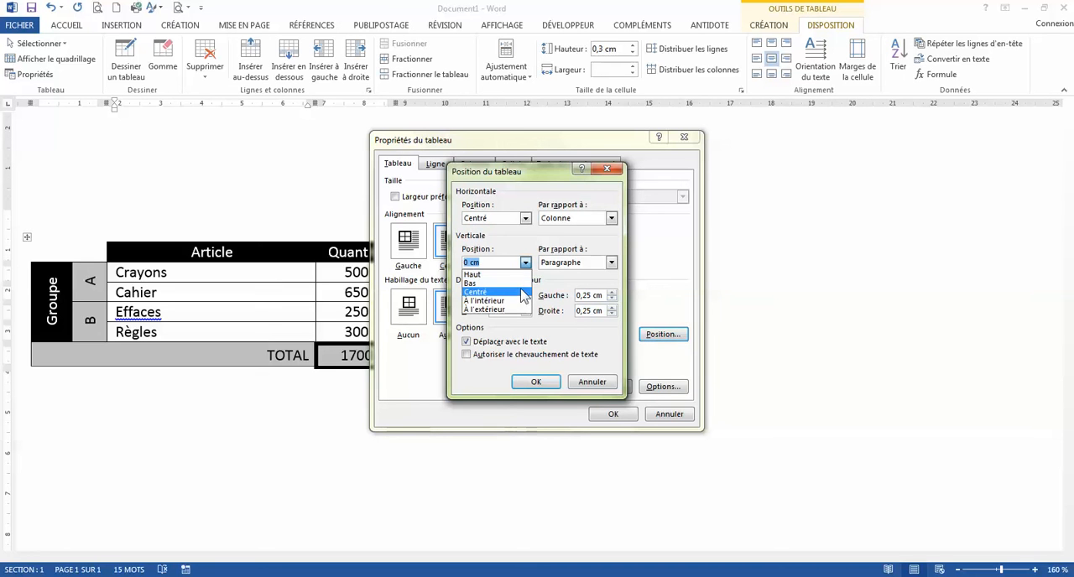
click(522, 291)
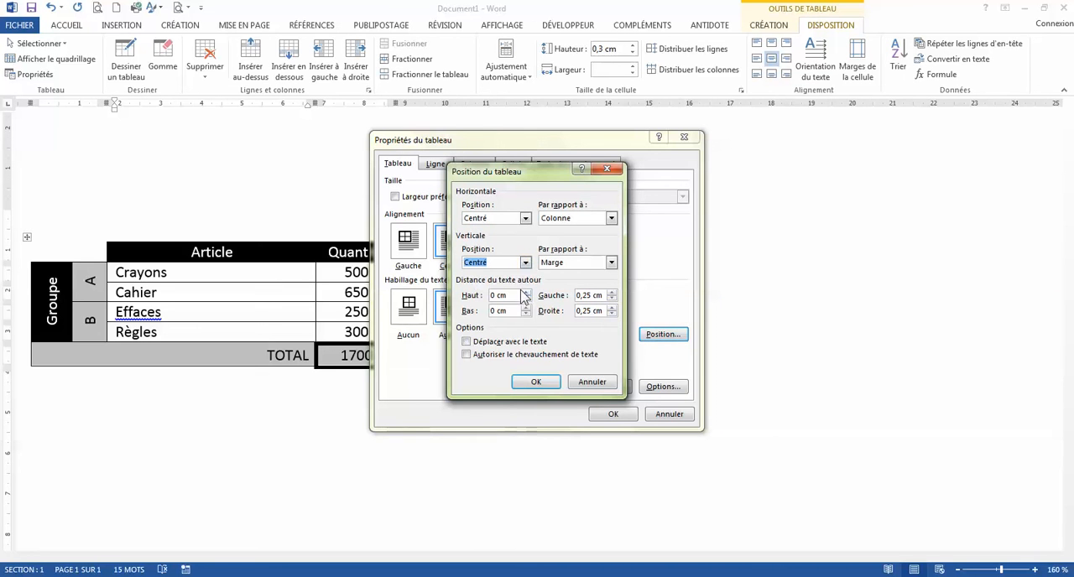
click(538, 384)
click(613, 414)
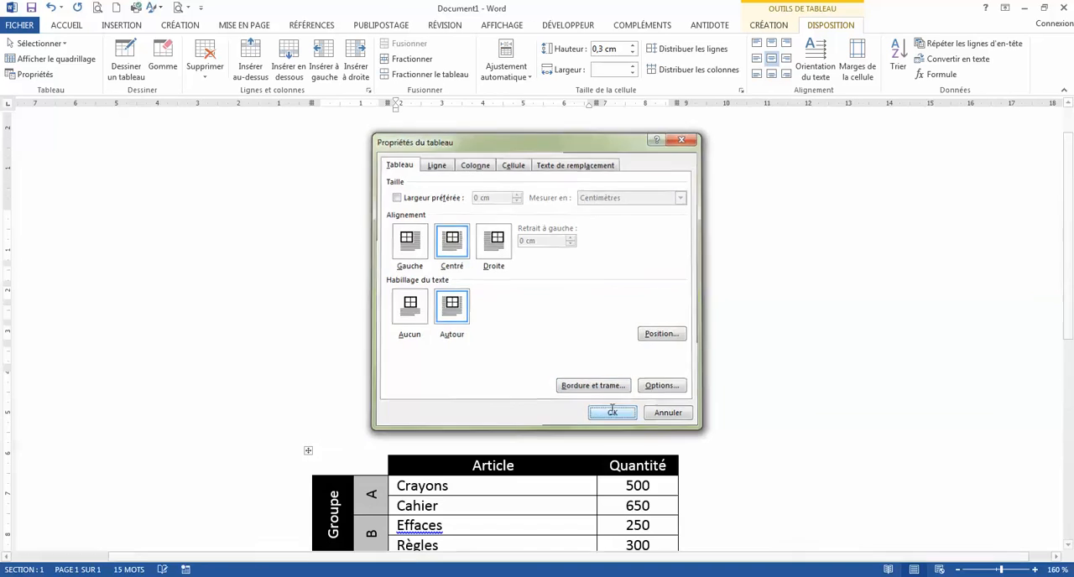
scroll(602, 394, down, 3)
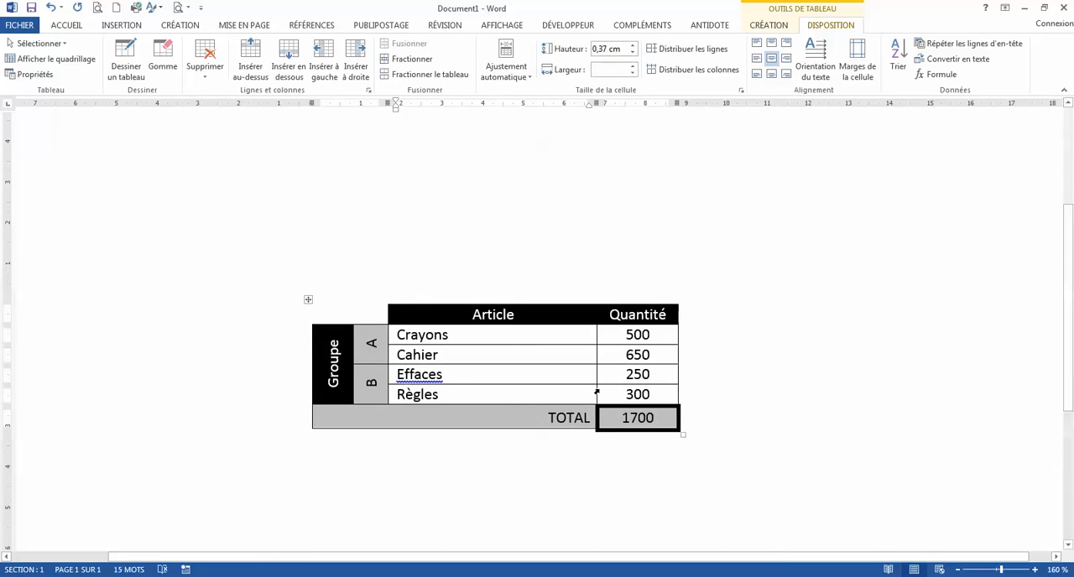
scroll(597, 393, down, 2)
scroll(595, 392, down, 7)
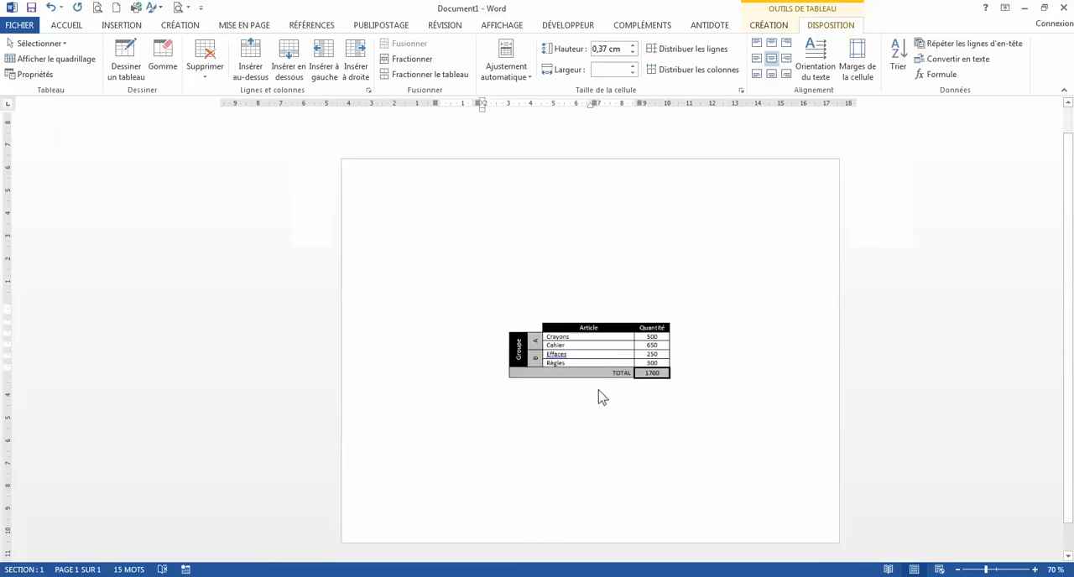